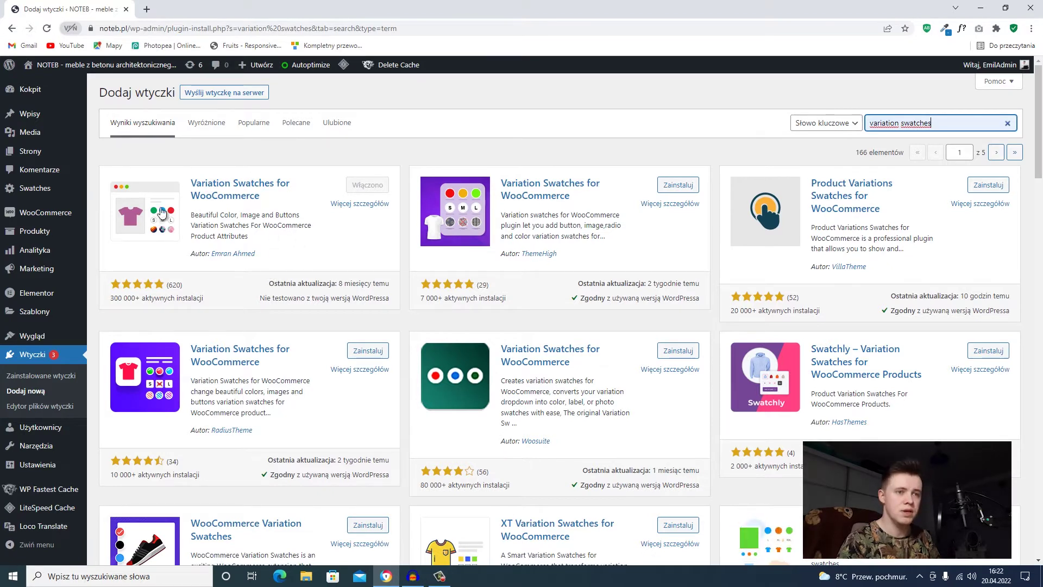
Step: Open the Variation Swatches settings and examine the simple and advanced options, including the attribute image size choices
click(54, 194)
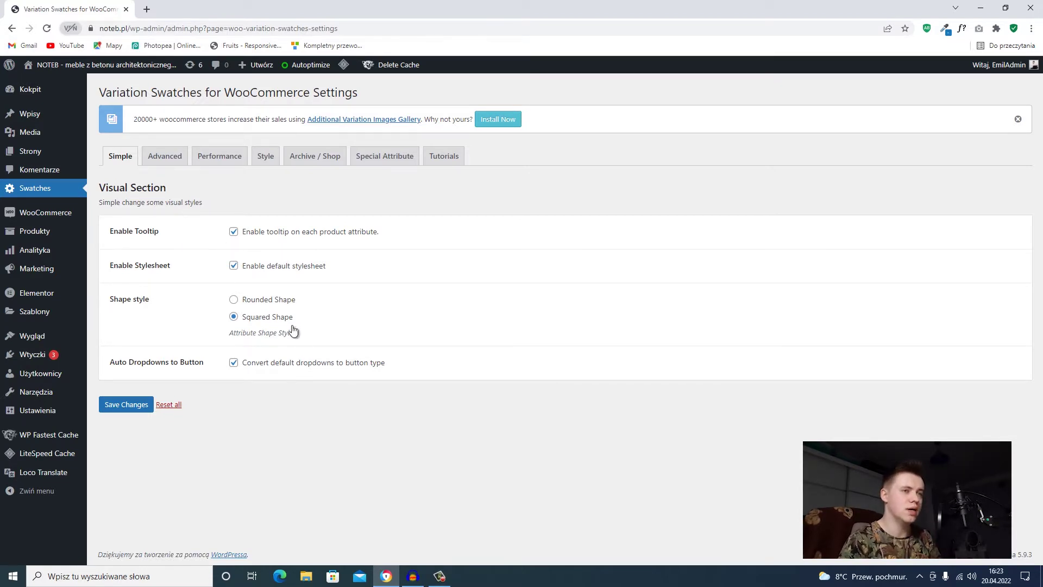
click(171, 160)
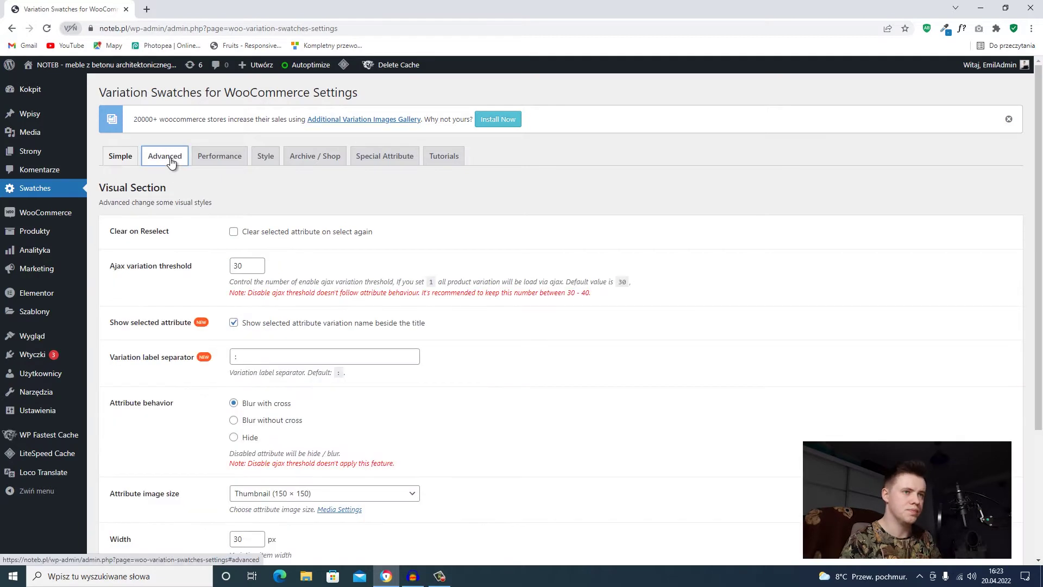
scroll(191, 294, down, 3)
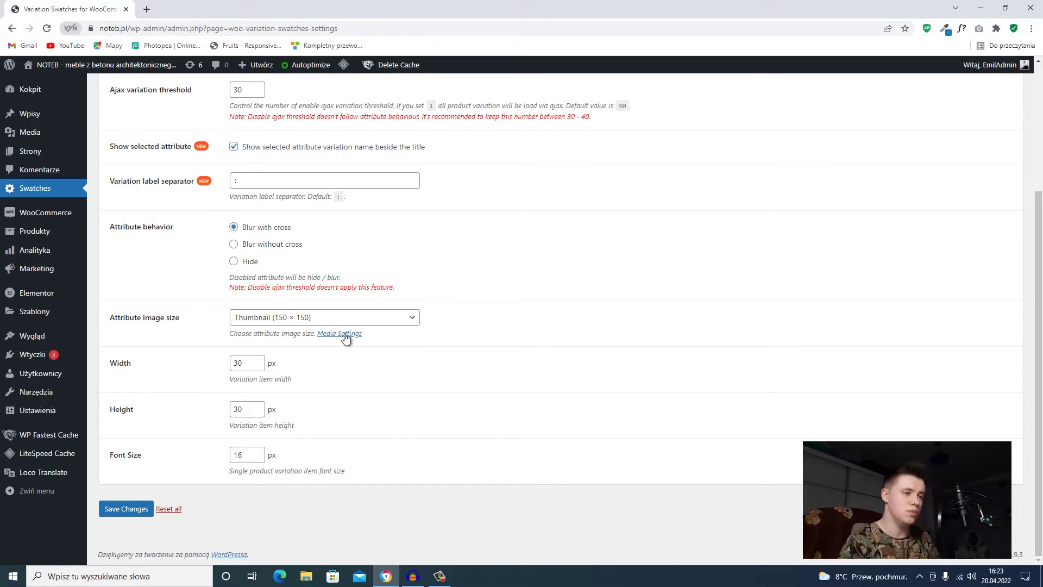
click(411, 318)
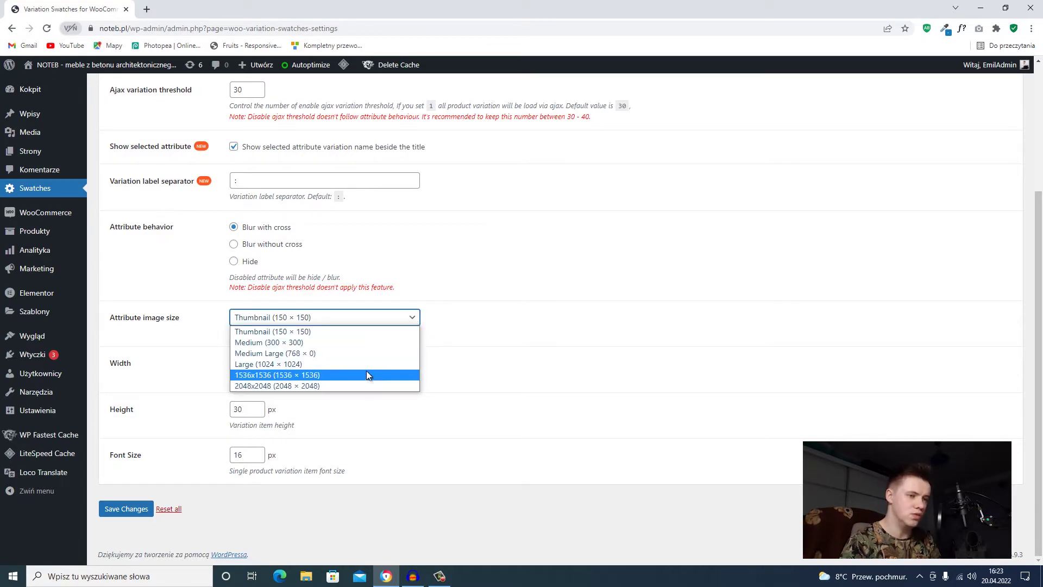
click(413, 320)
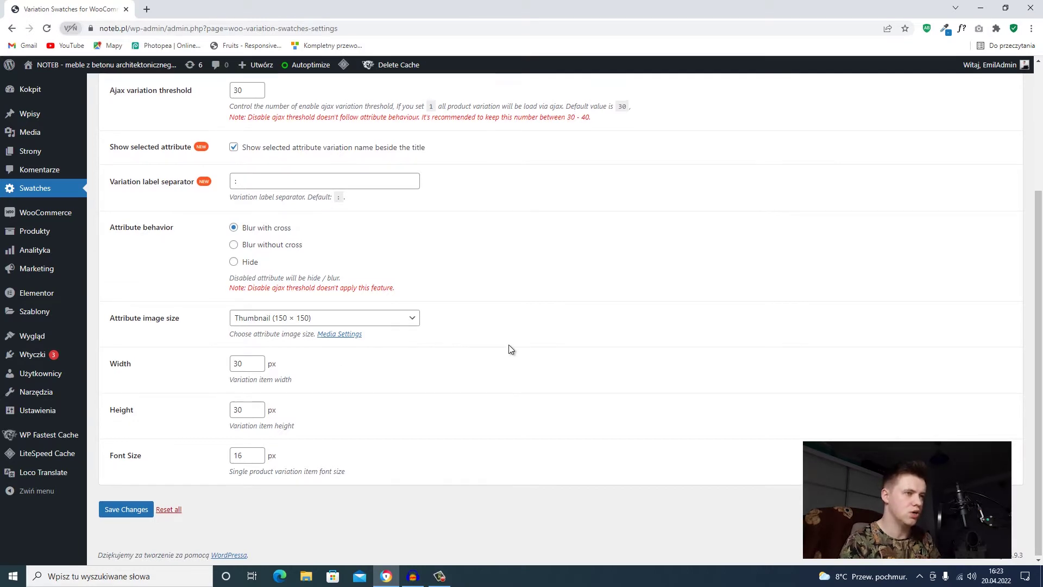
scroll(482, 337, up, 3)
Step: Look through the plugin's Performance, Style, Archive / Shop and Special Attribute settings, and browse its how-to tutorials
click(232, 162)
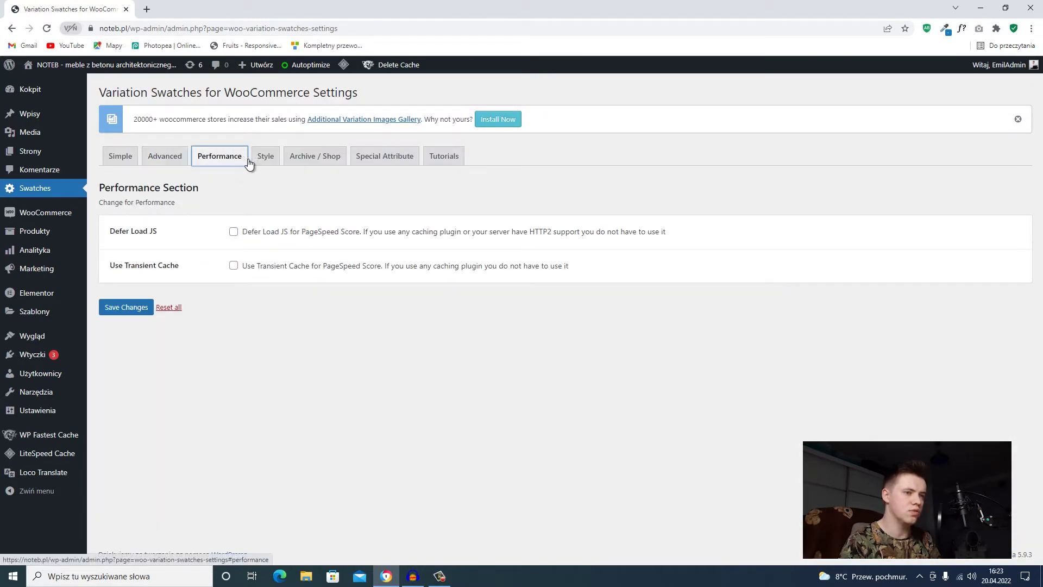
click(272, 162)
click(334, 162)
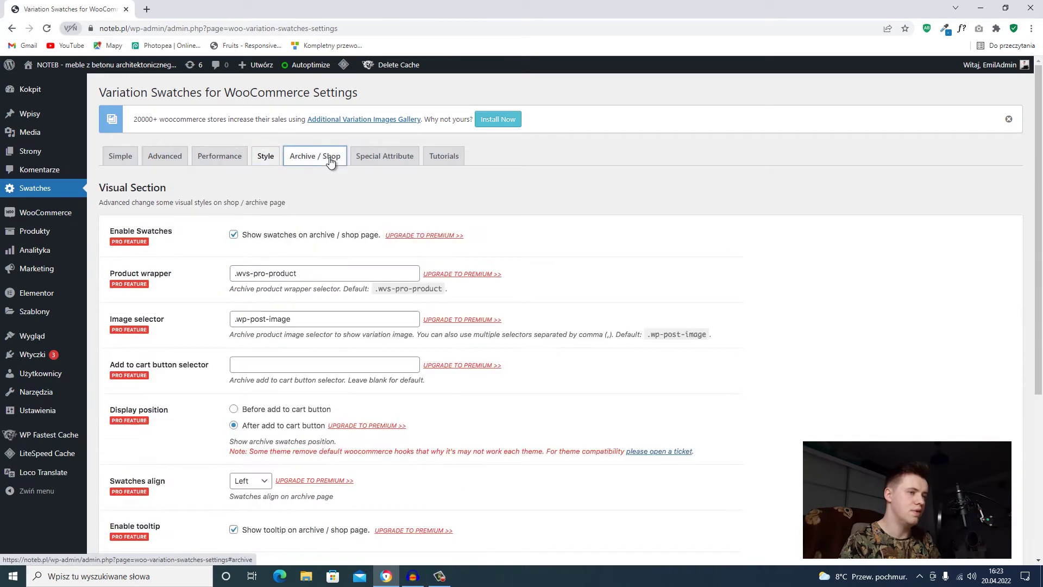
click(402, 162)
click(432, 157)
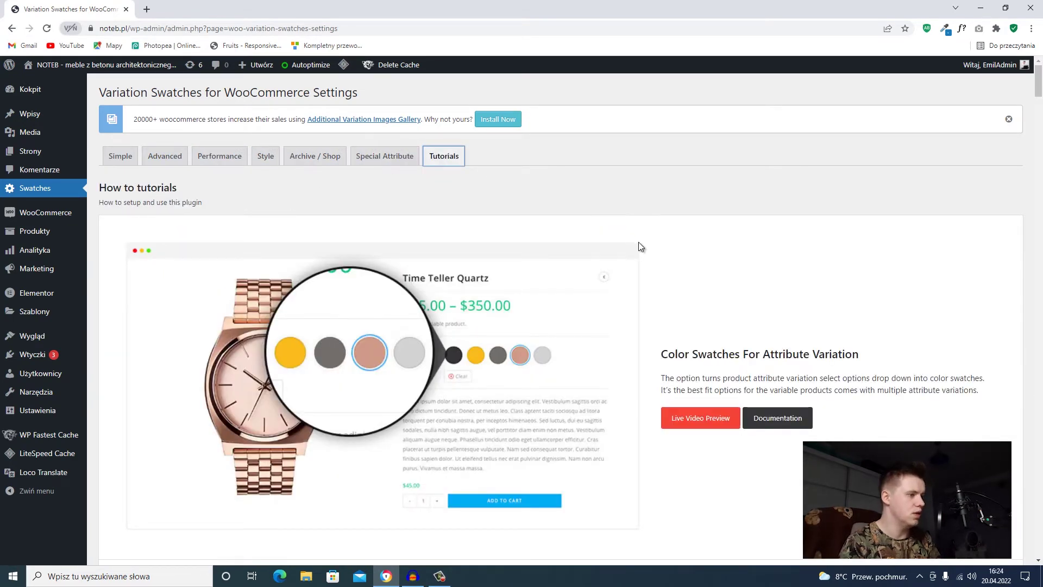
scroll(638, 242, down, 10)
scroll(636, 276, down, 13)
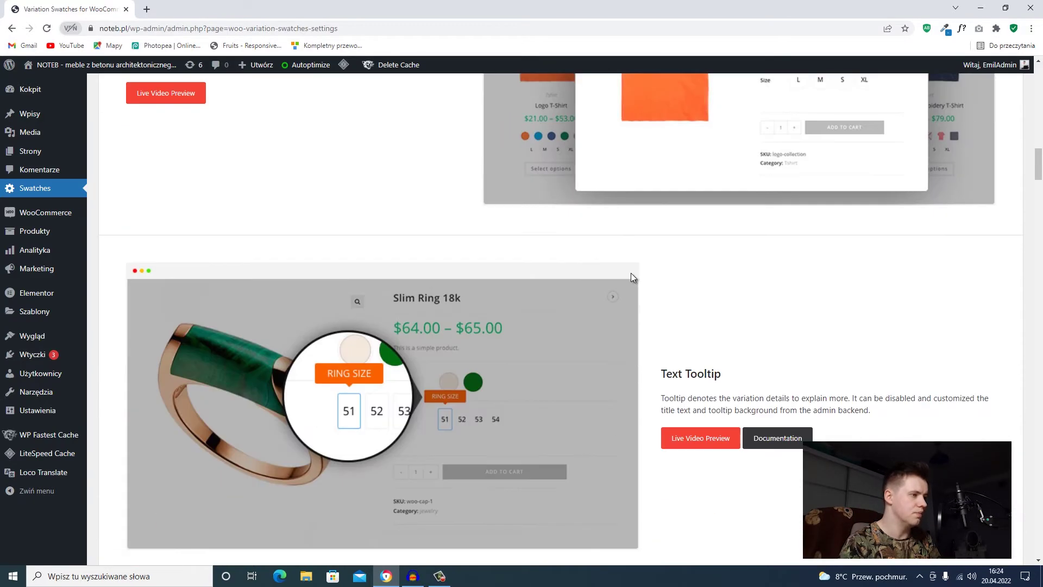
scroll(630, 273, up, 4)
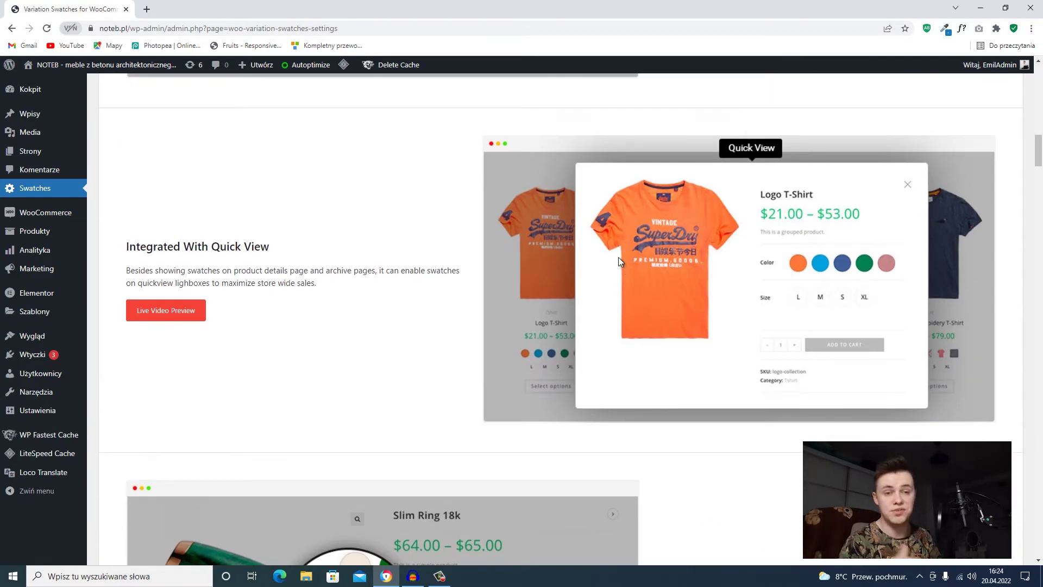
scroll(617, 256, down, 1)
scroll(599, 268, up, 14)
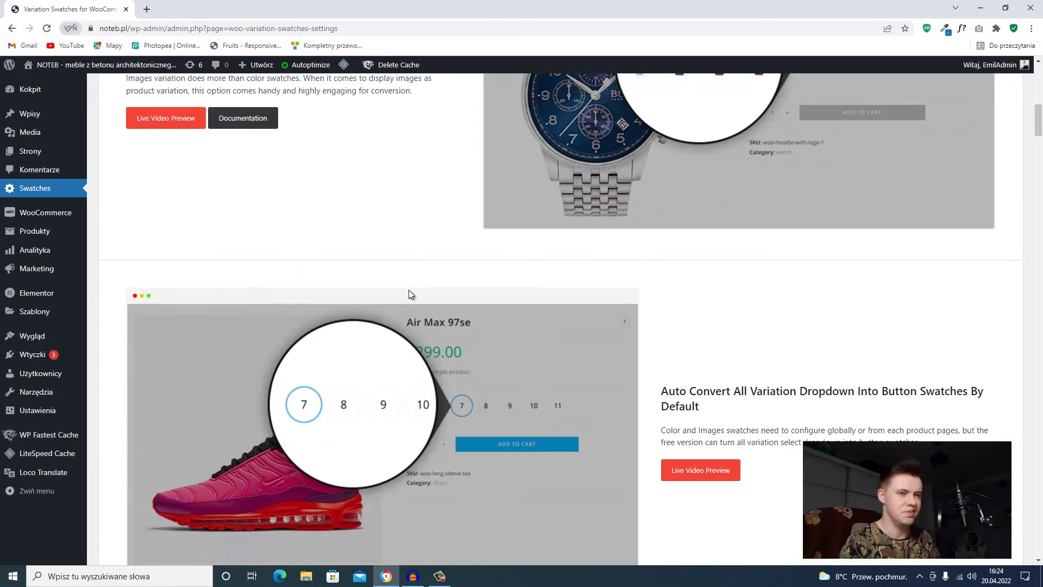
scroll(337, 266, up, 10)
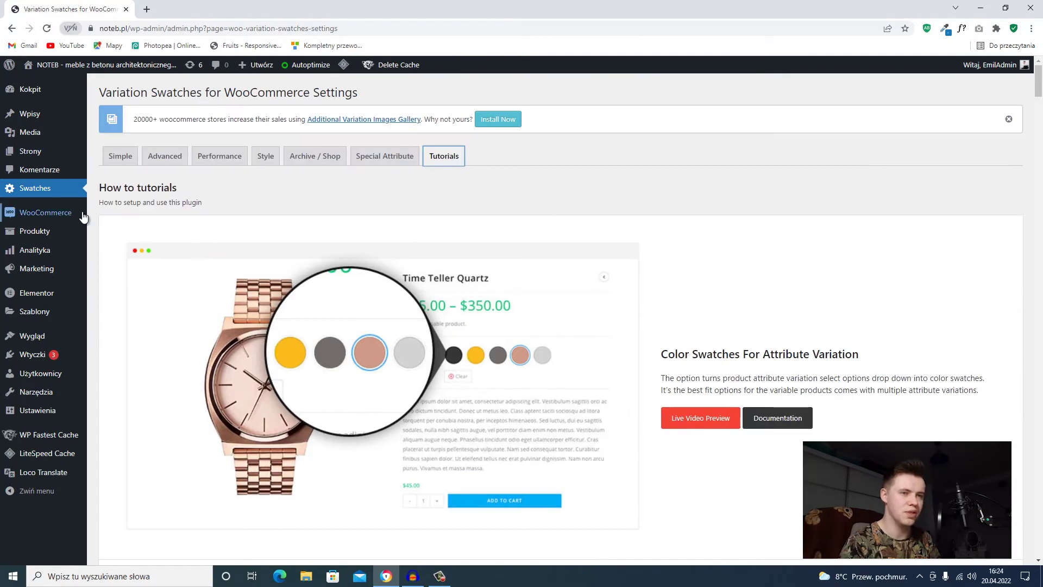
Step: Add a new product attribute named "Kstałt" with the type Image
mouse_move(64, 214)
mouse_move(47, 233)
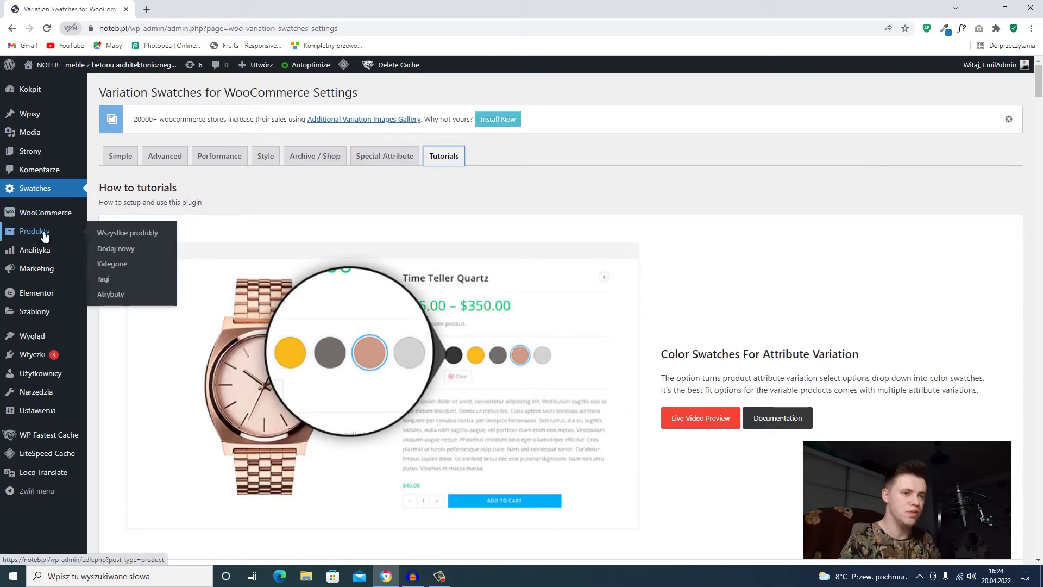
click(120, 296)
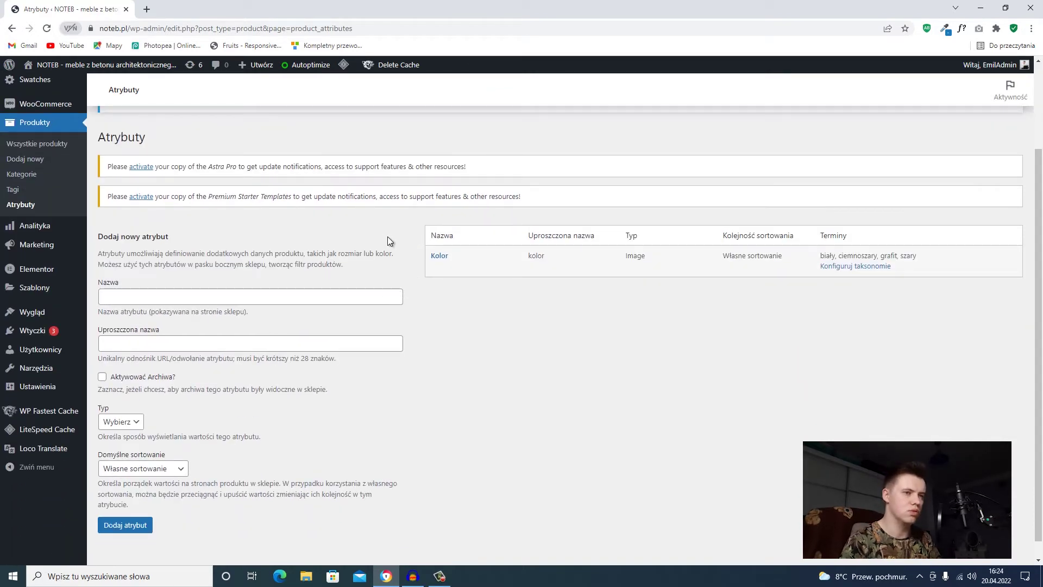
mouse_move(490, 260)
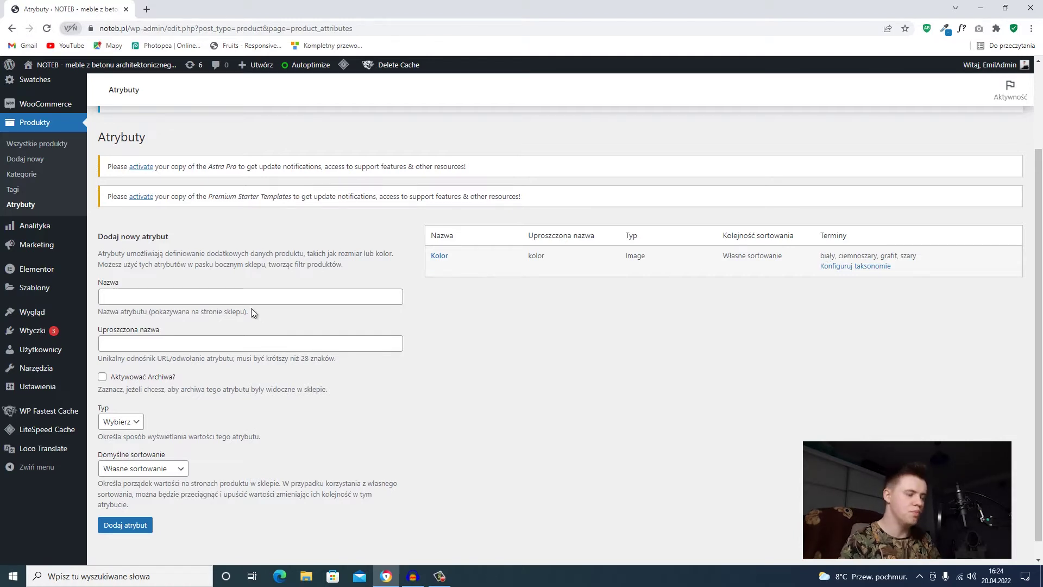
click(197, 294)
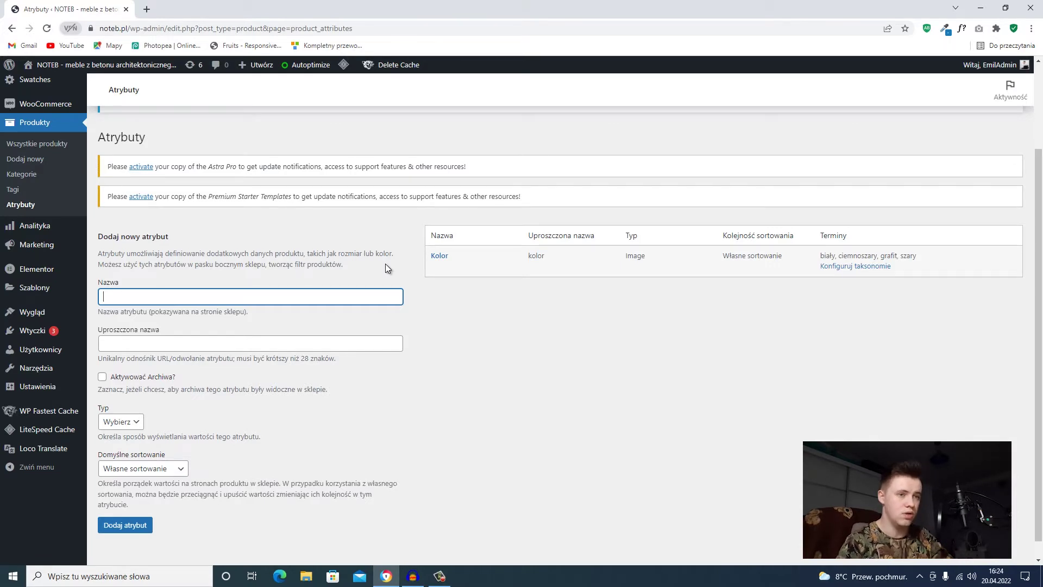
text(Kstałt)
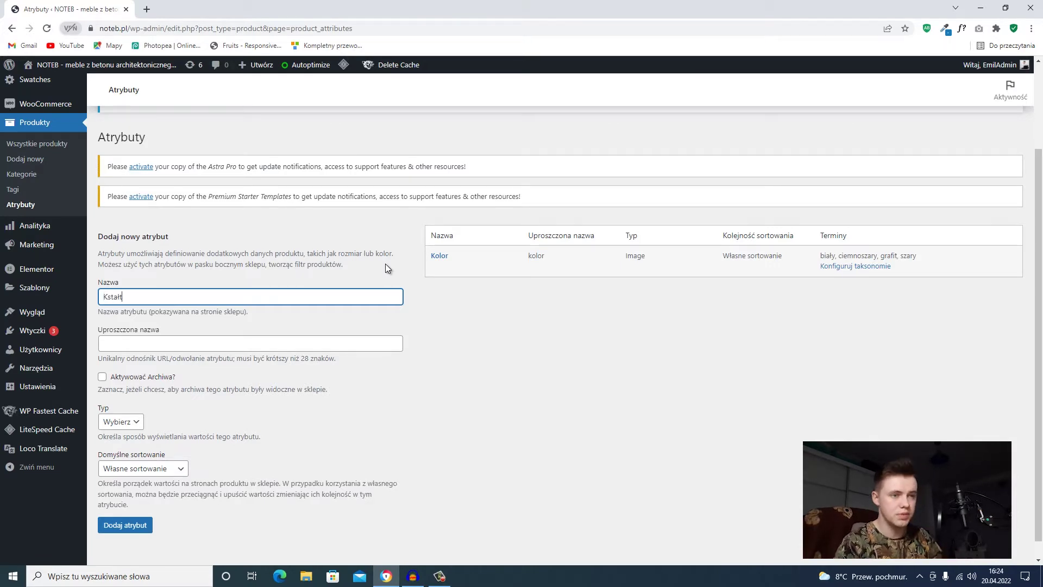
click(294, 348)
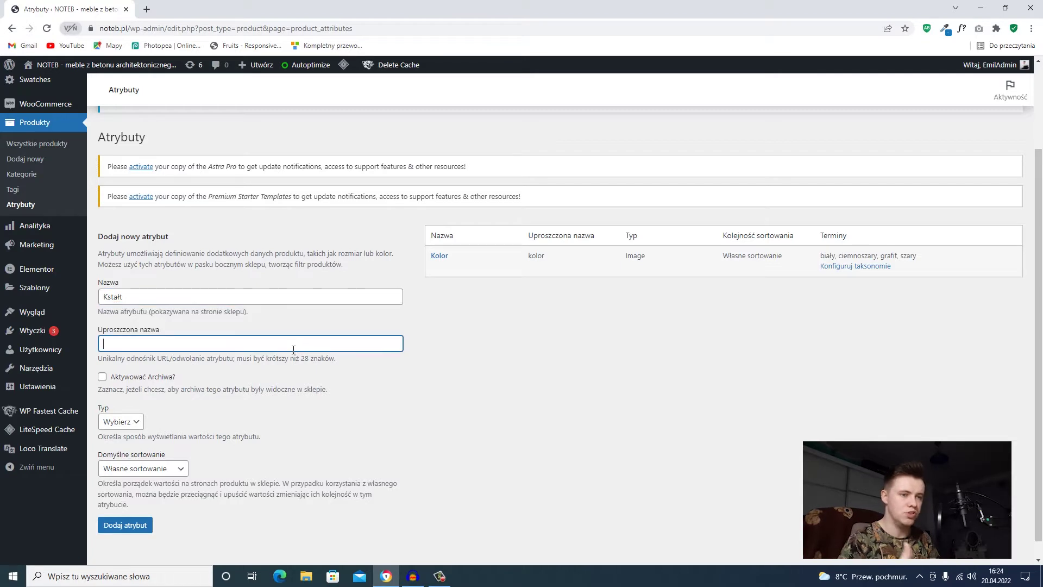
click(135, 424)
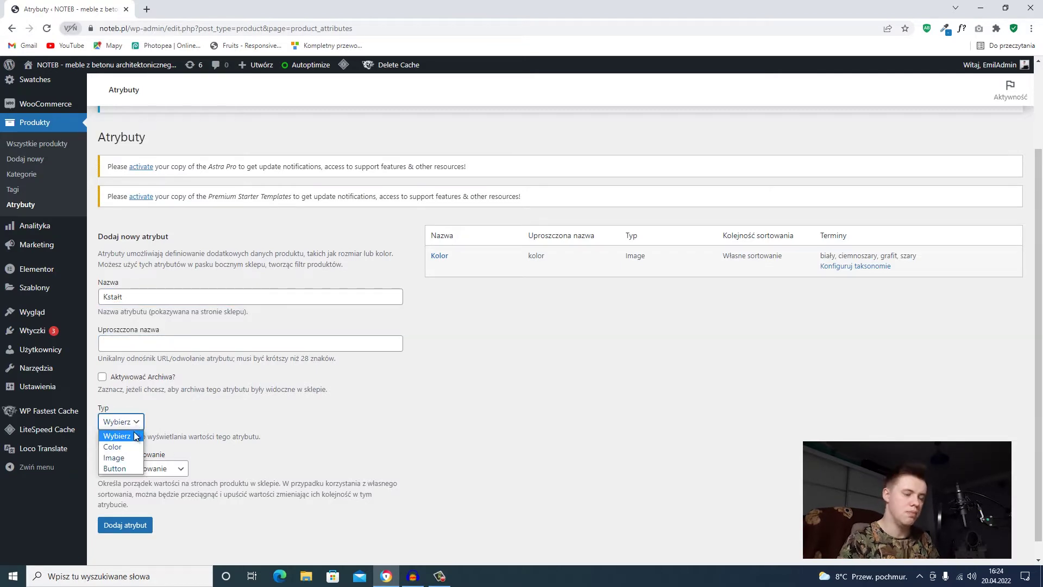
click(120, 459)
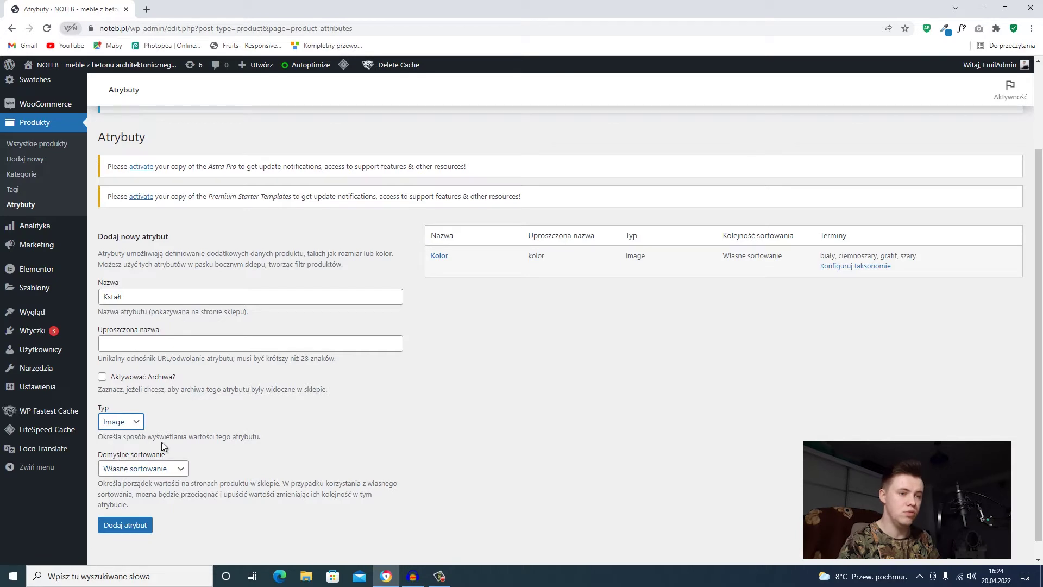
click(128, 526)
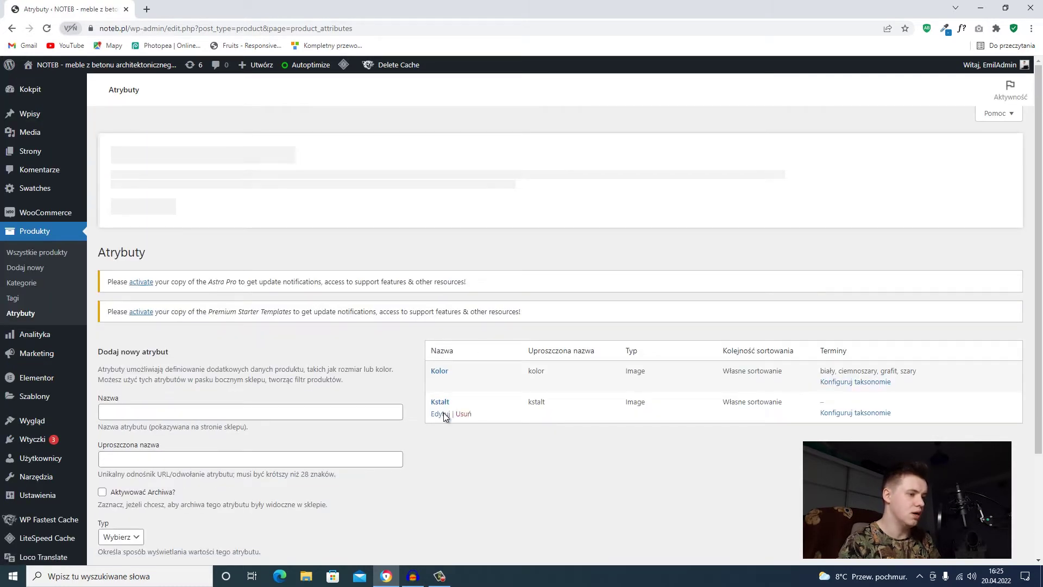
Step: Correct the new attribute's name to "Kształt" and its slug to "ksztalt", and save the update
click(442, 406)
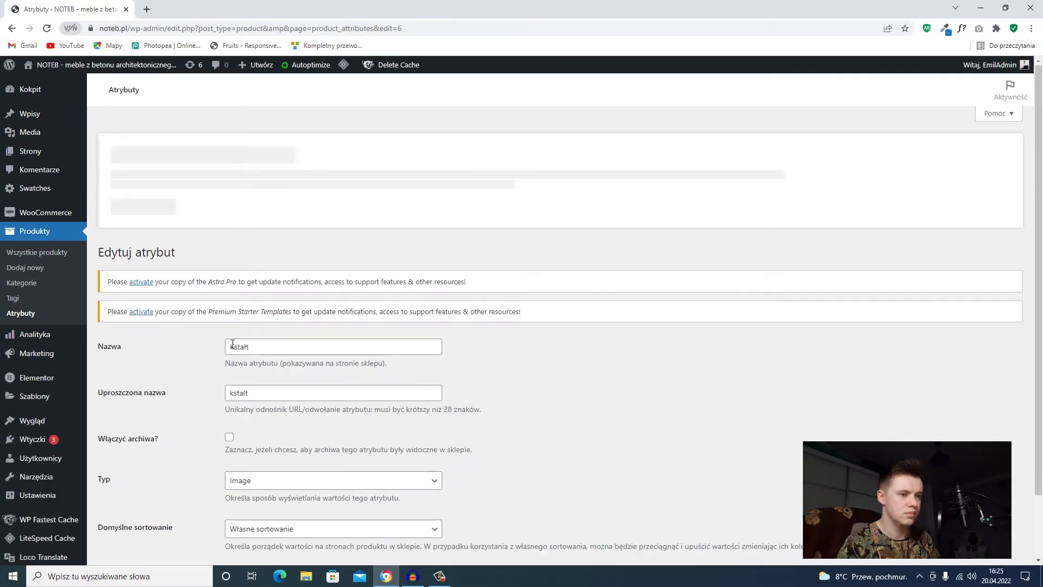
click(237, 348)
click(237, 386)
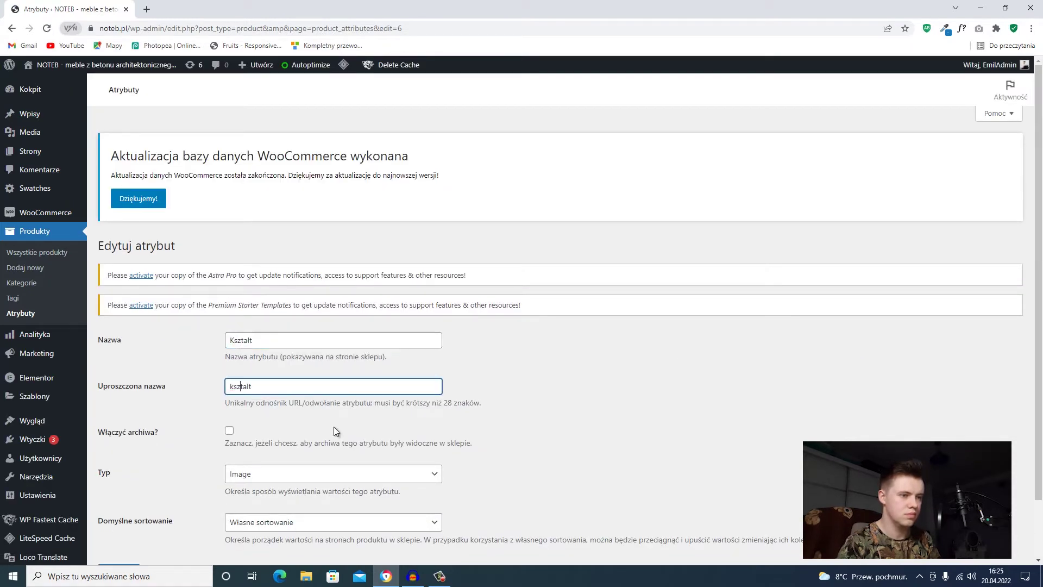
scroll(237, 386, down, 1)
click(118, 507)
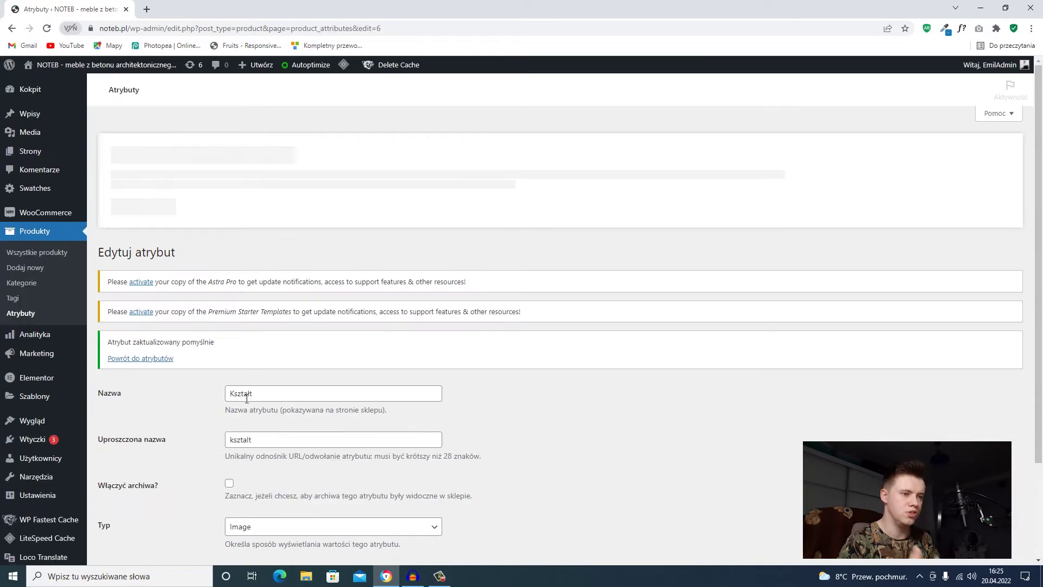
Step: Add the term "Kwadrat" to the Kształt attribute, using the square outline image Nowy-projekt.png
scroll(281, 536, down, 1)
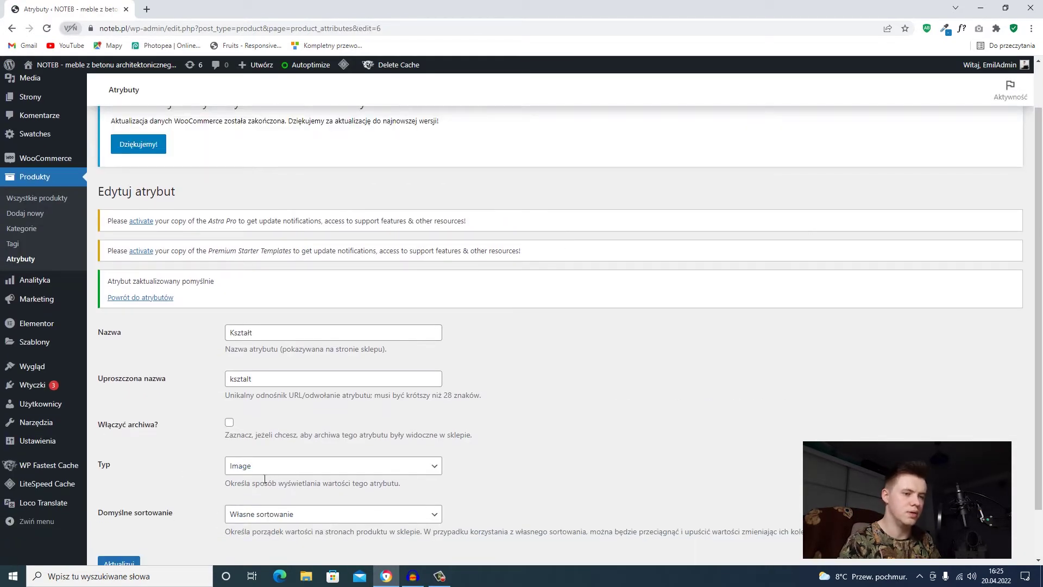
click(30, 260)
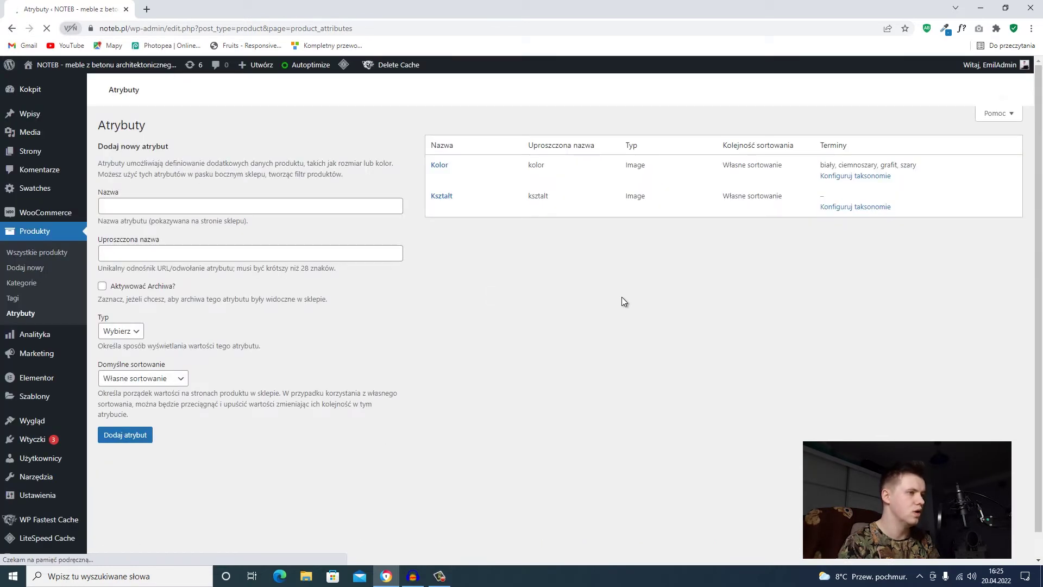
click(850, 406)
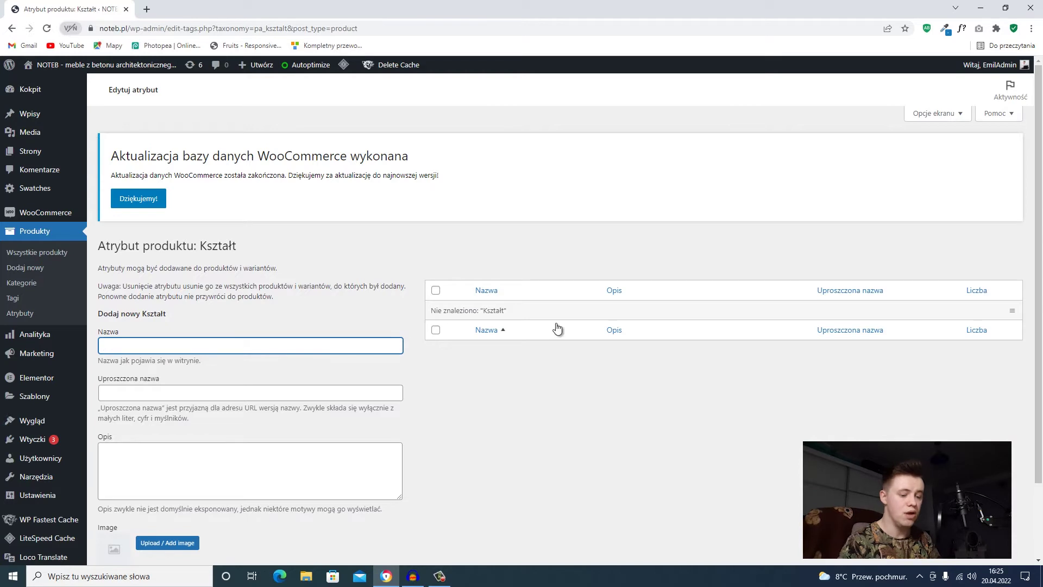
text(wadrat)
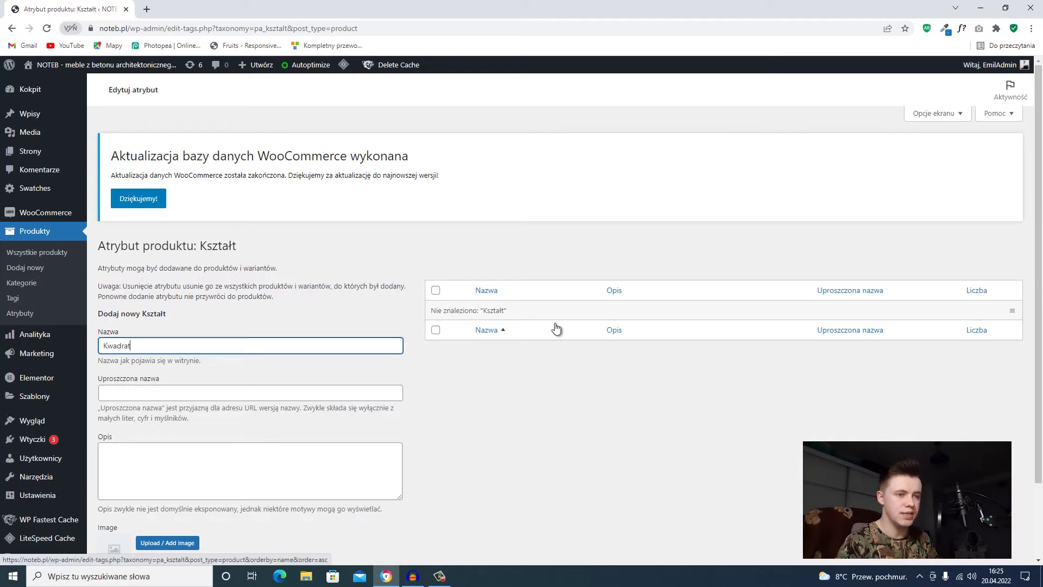
scroll(489, 329, down, 2)
click(163, 459)
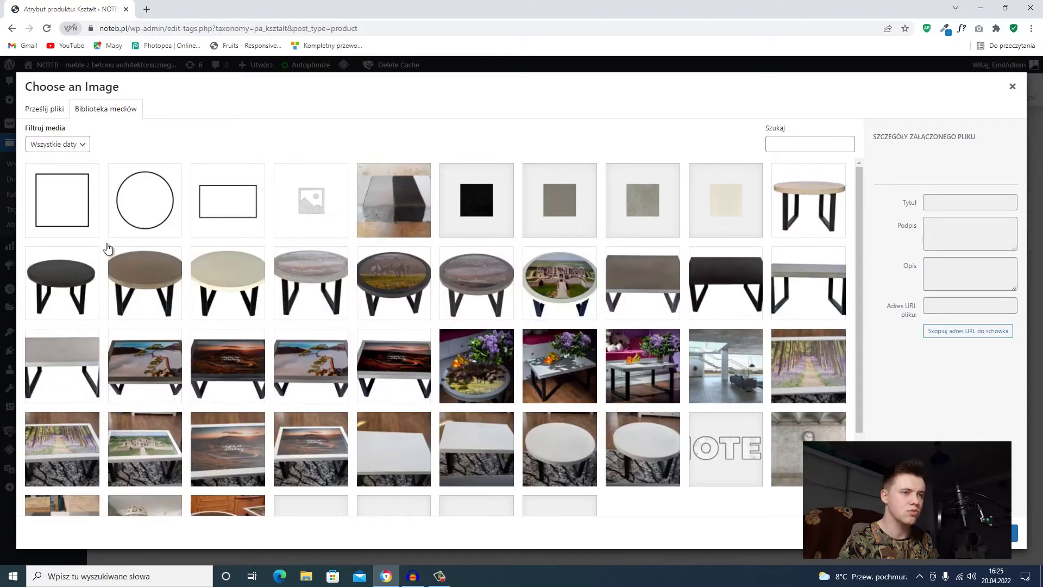
click(65, 226)
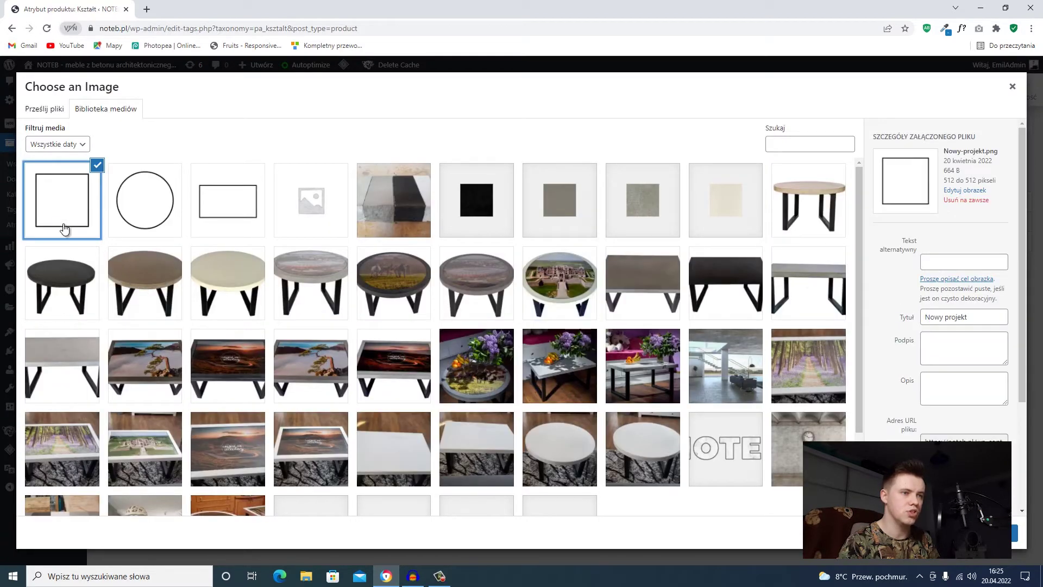
click(1013, 532)
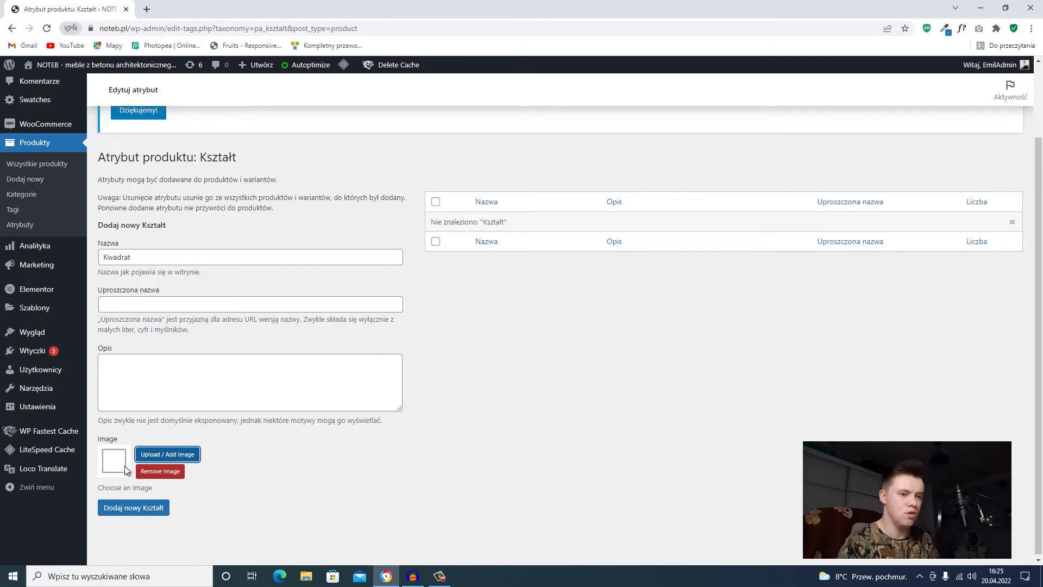
click(144, 508)
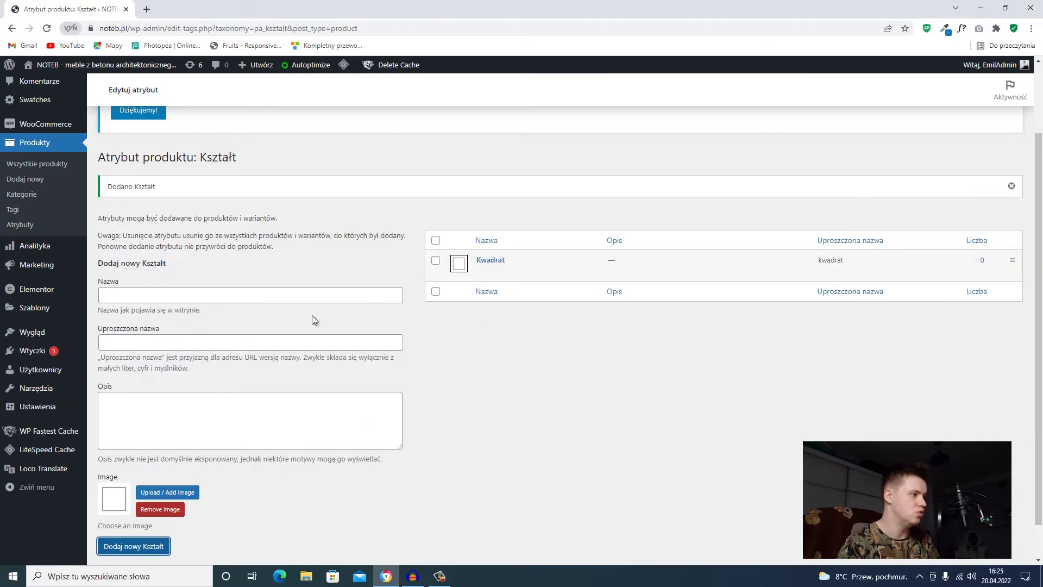
Step: Add the term "Prostokąt" to the Kształt attribute, using the rectangle outline image prostokat.png
click(154, 295)
text(Orostokąt)
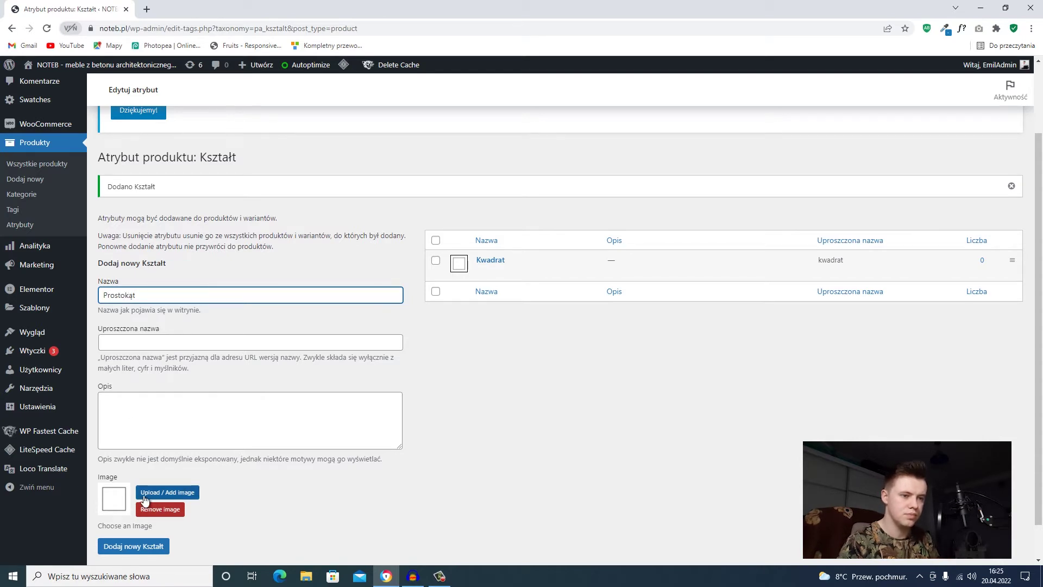
click(292, 484)
click(169, 493)
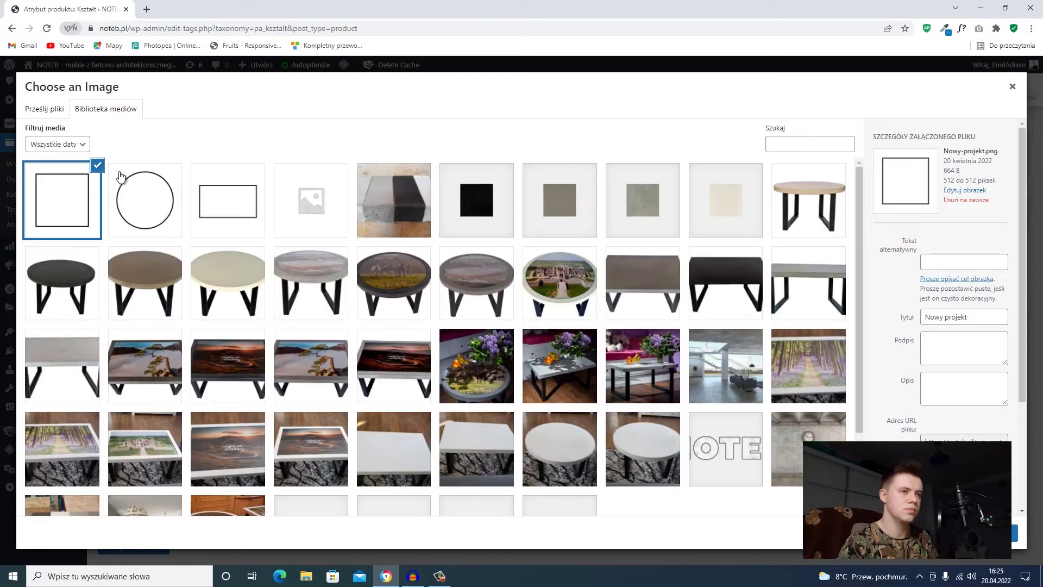
click(234, 209)
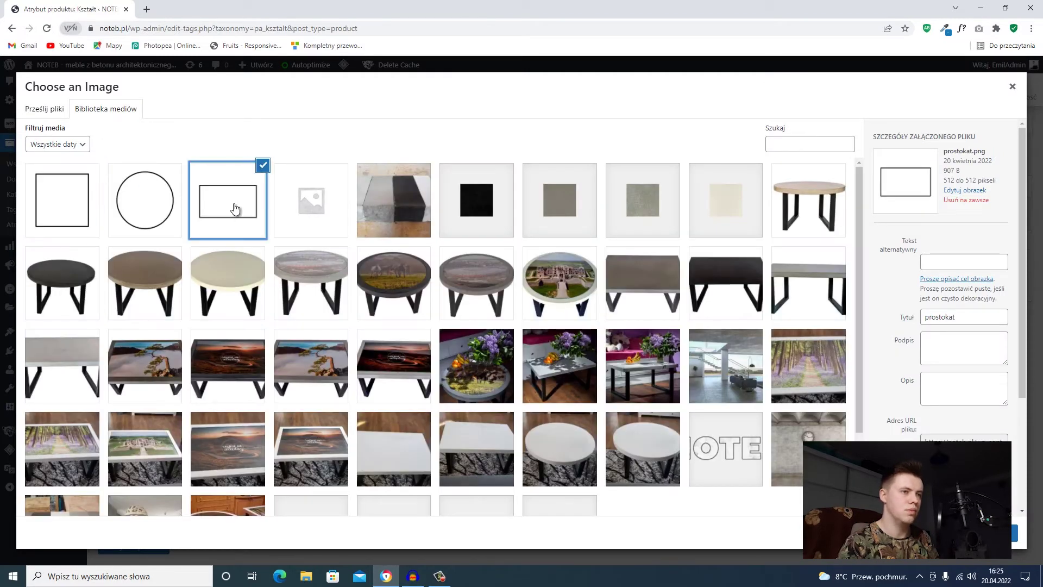
click(1013, 535)
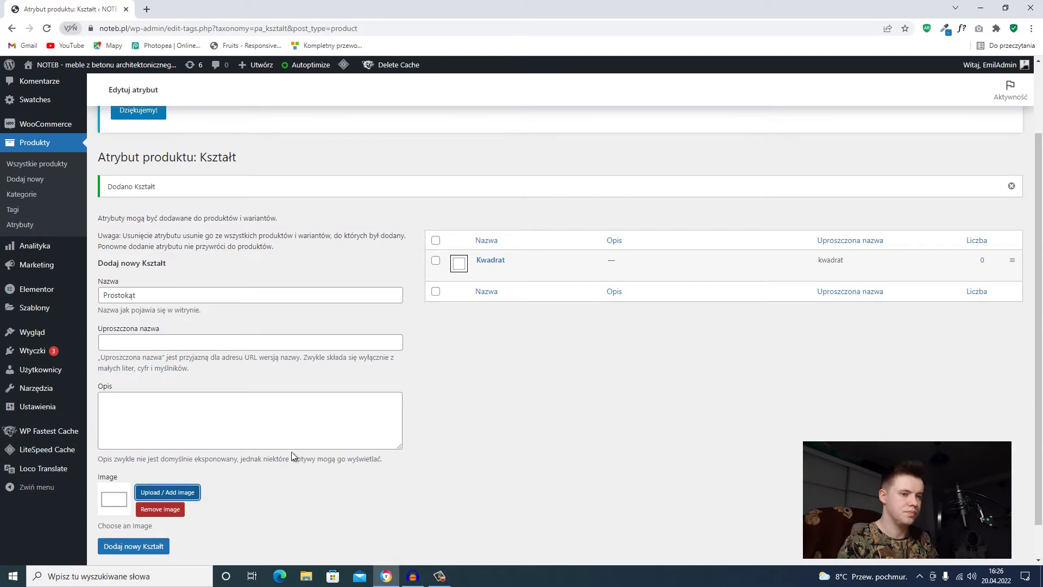
click(155, 553)
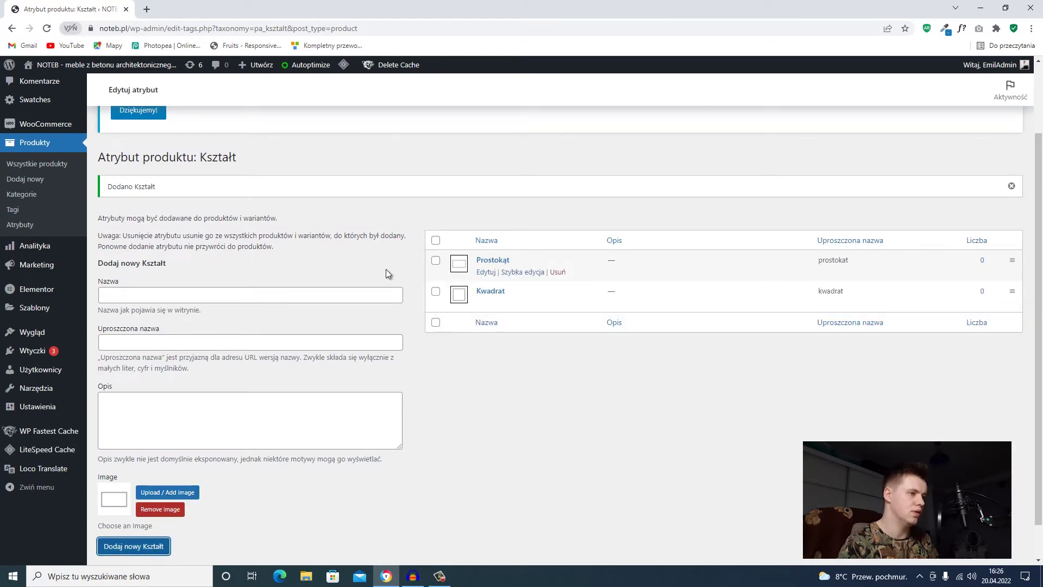
Step: Add the term "Okrąg" to the Kształt attribute, using the circle outline image okrag.png
click(166, 295)
text(Okrąg)
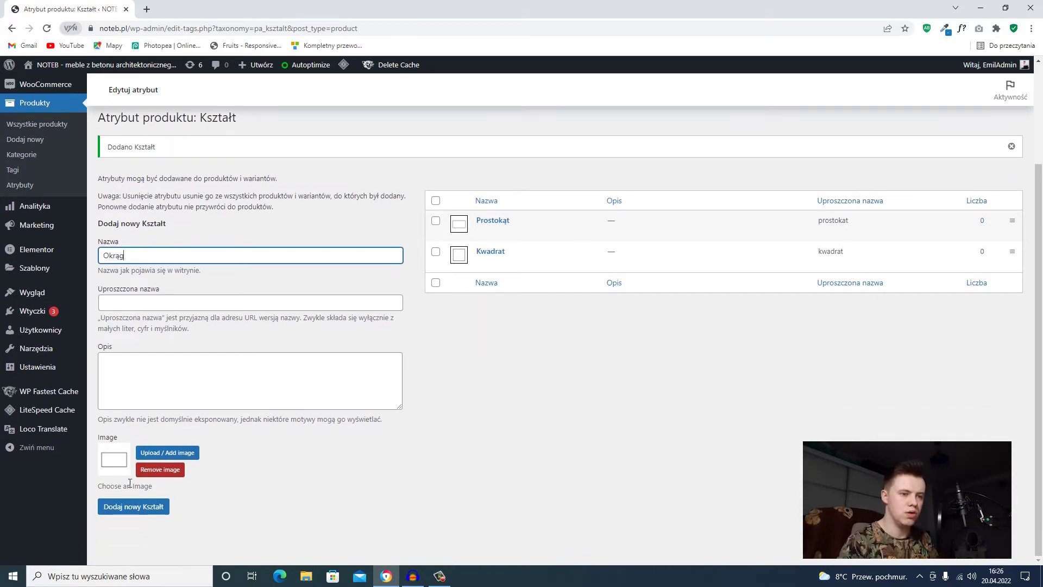
click(166, 453)
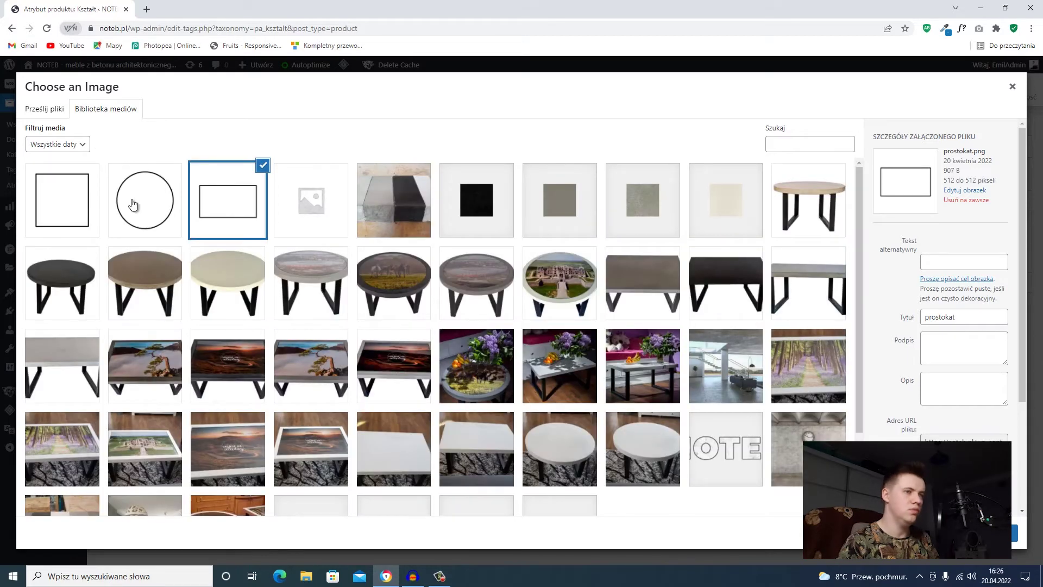
click(159, 211)
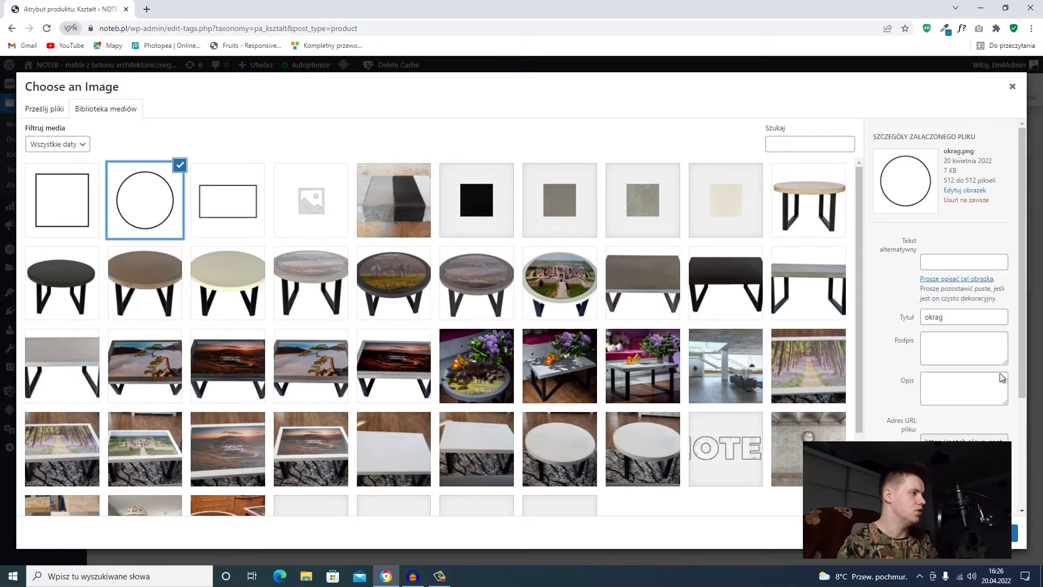
click(1014, 533)
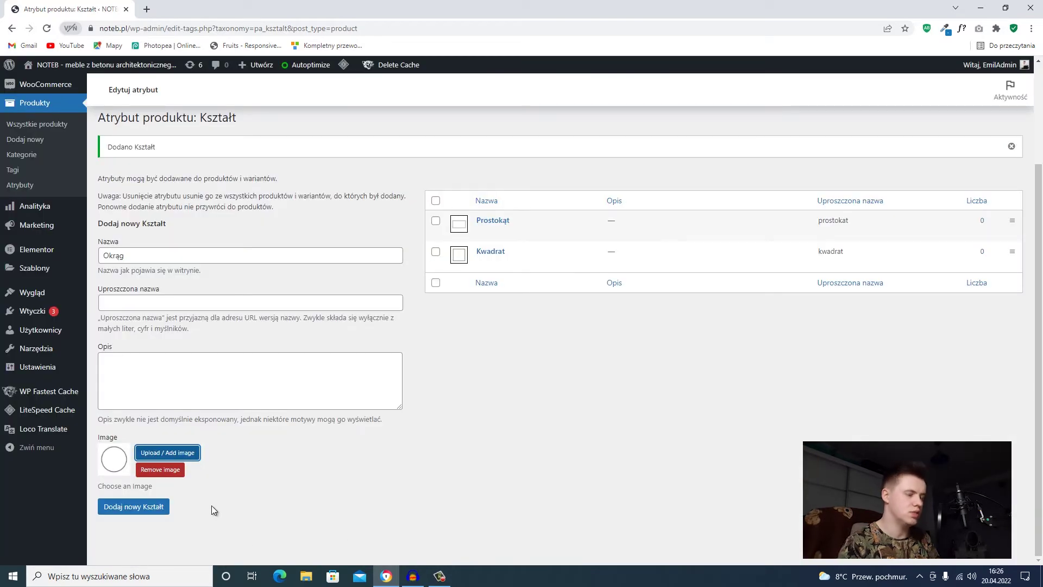
click(127, 514)
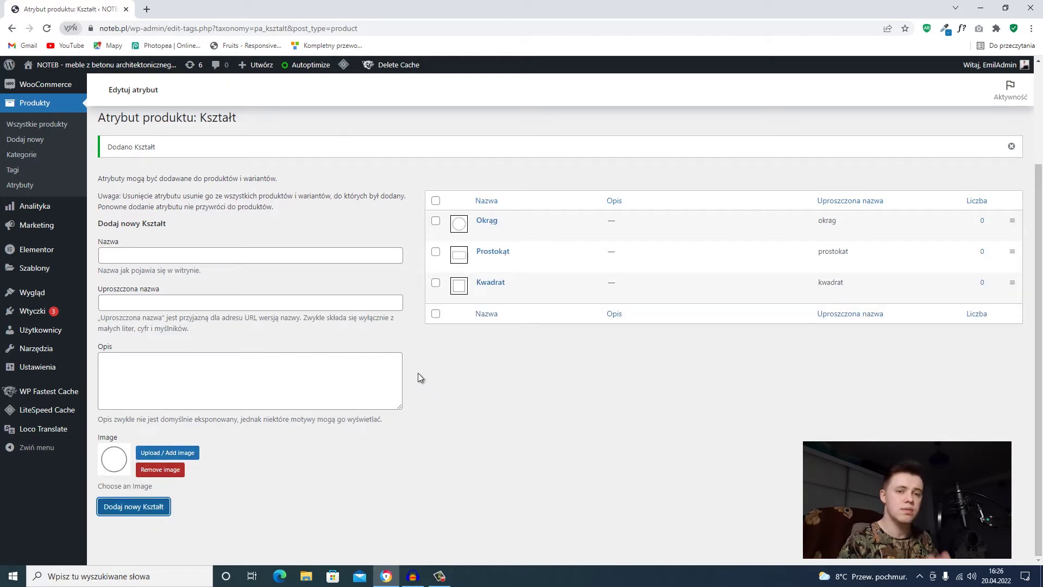
Step: Add a new product attribute named "Średnica blatu" with the type Button
scroll(134, 245, up, 1)
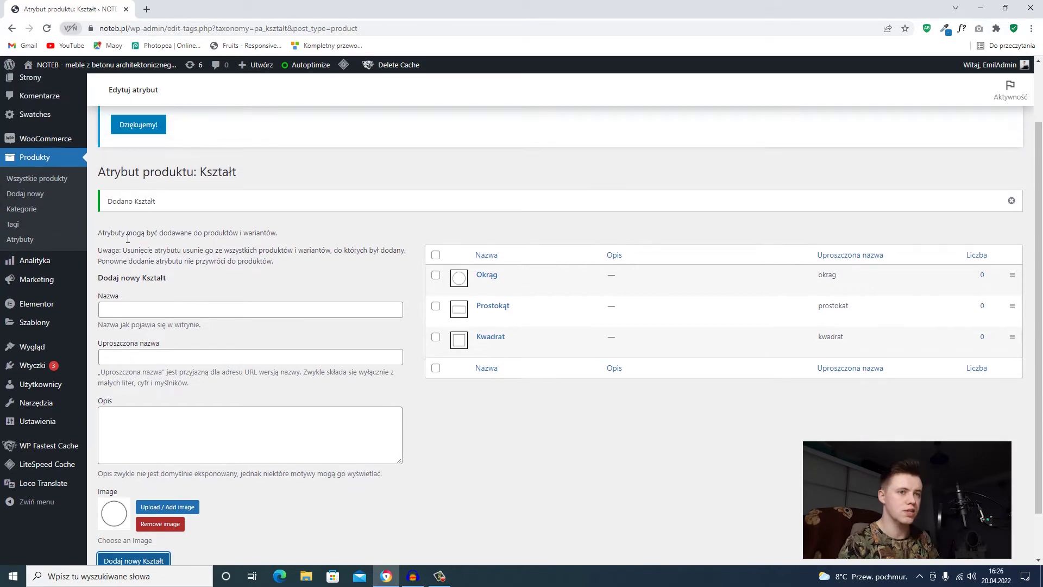
click(43, 241)
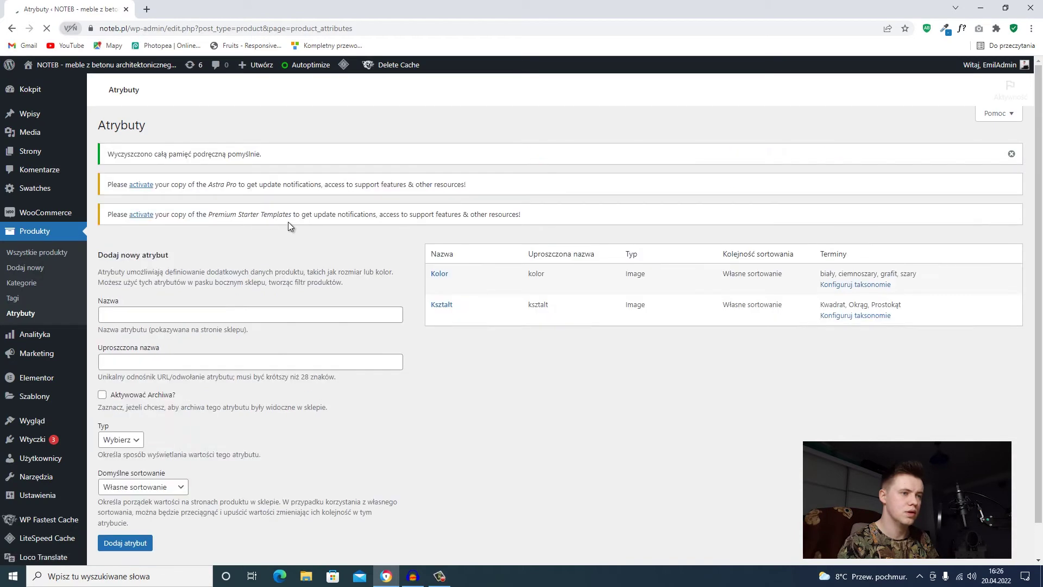
scroll(380, 296, down, 3)
click(174, 276)
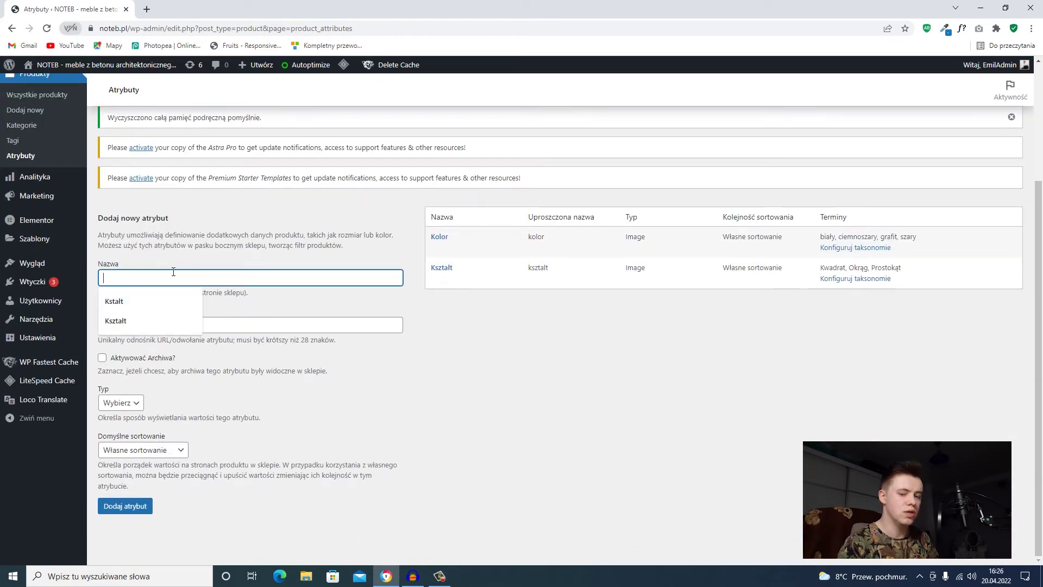
text(Rozmiar)
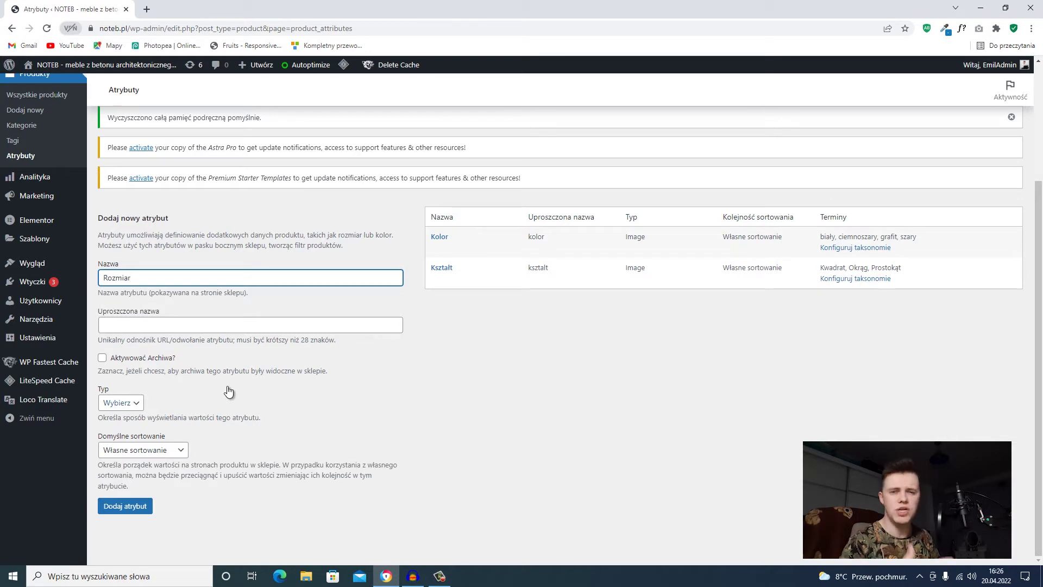
mouse_move(73, 284)
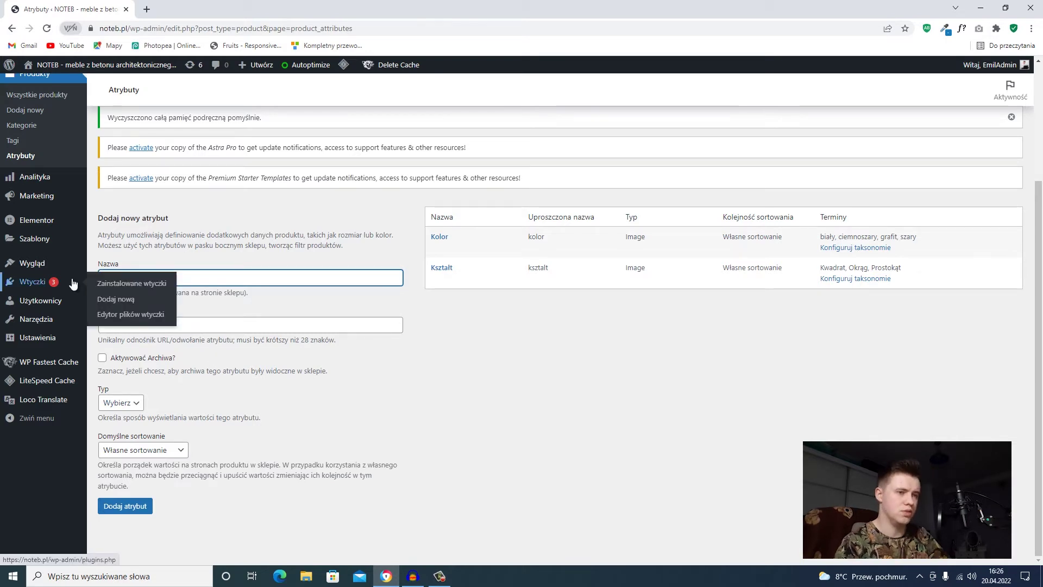
text(Śren)
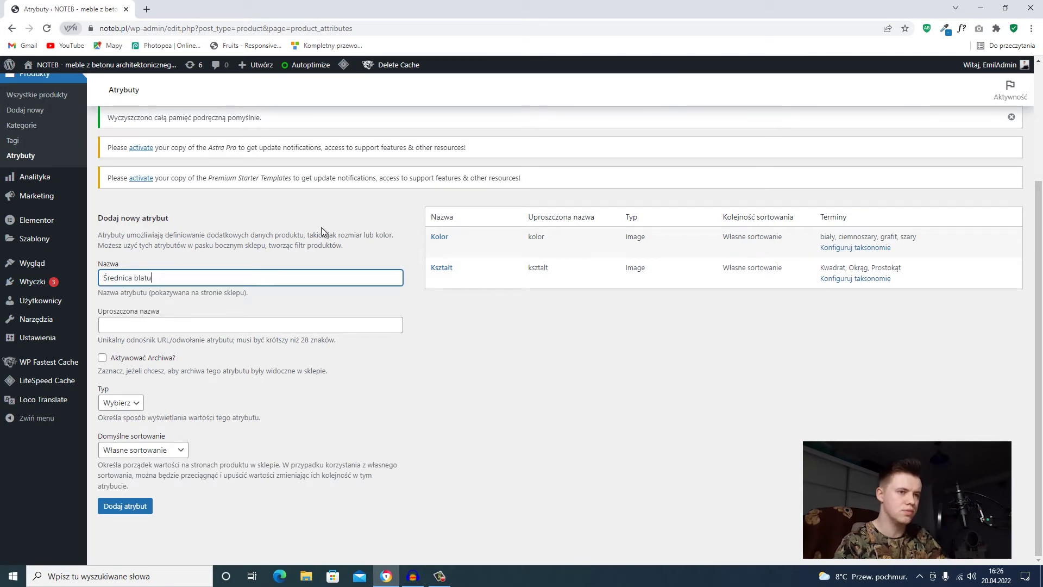
click(130, 404)
click(127, 455)
click(132, 508)
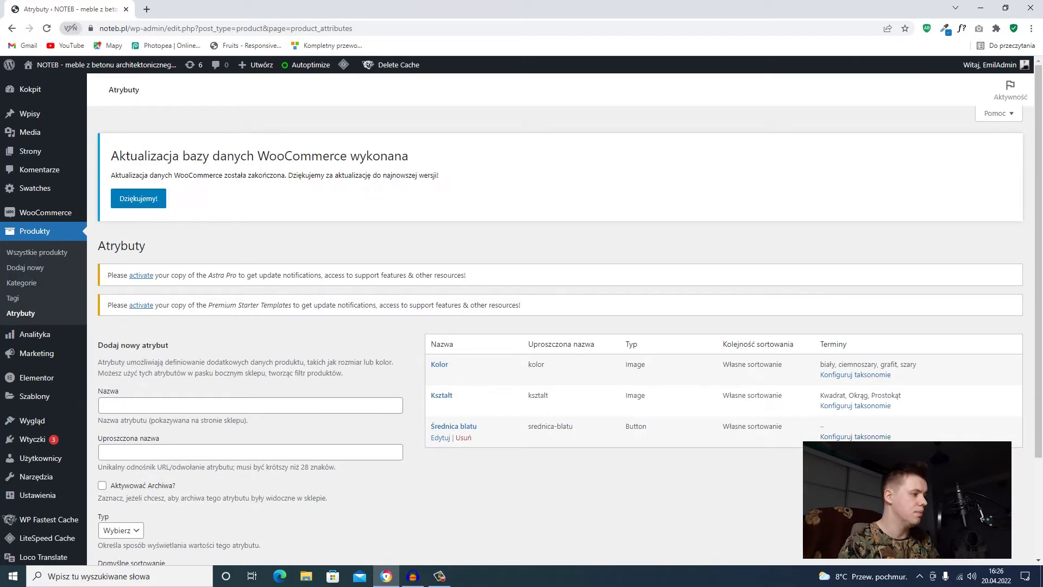
Step: Add the terms "70", "80" and "90" to the Średnica blatu attribute
click(840, 438)
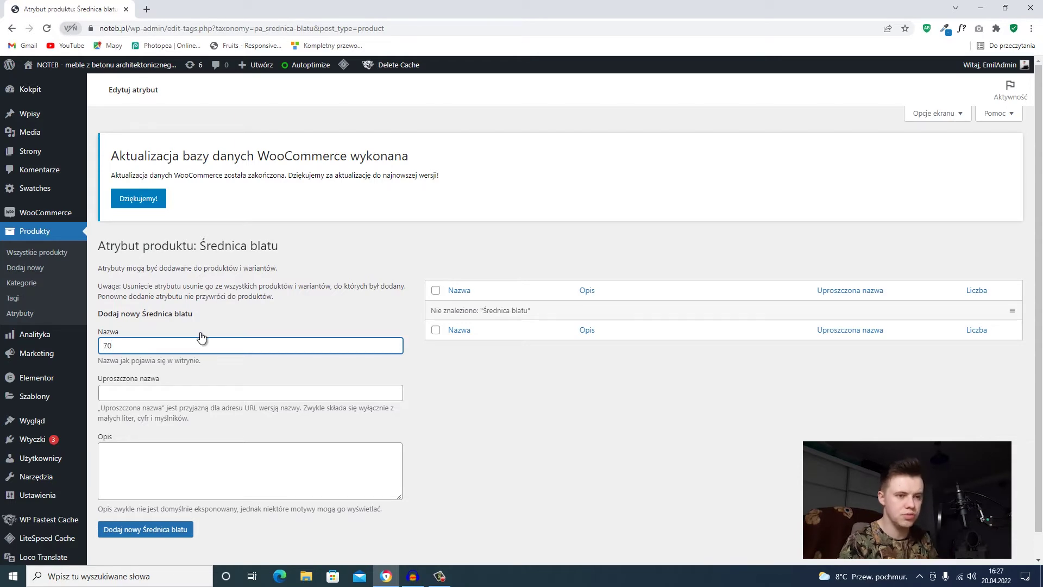
click(167, 534)
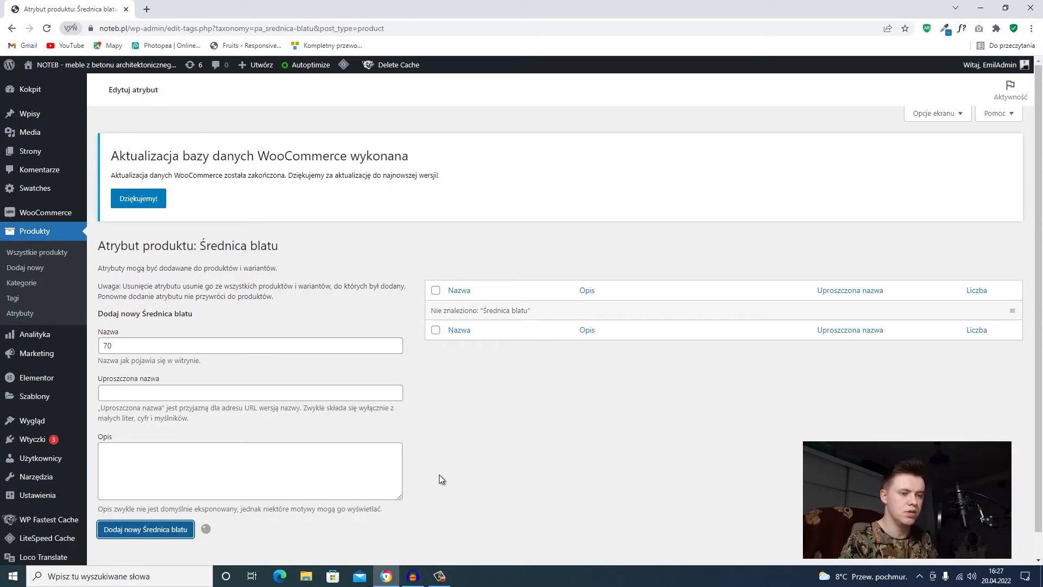
click(193, 384)
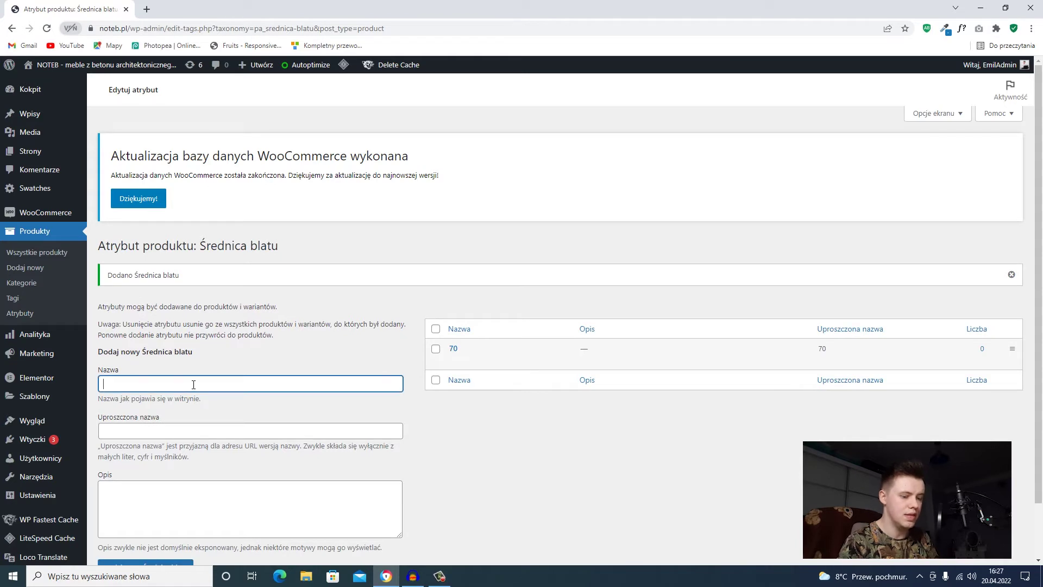
scroll(149, 526, down, 1)
click(157, 508)
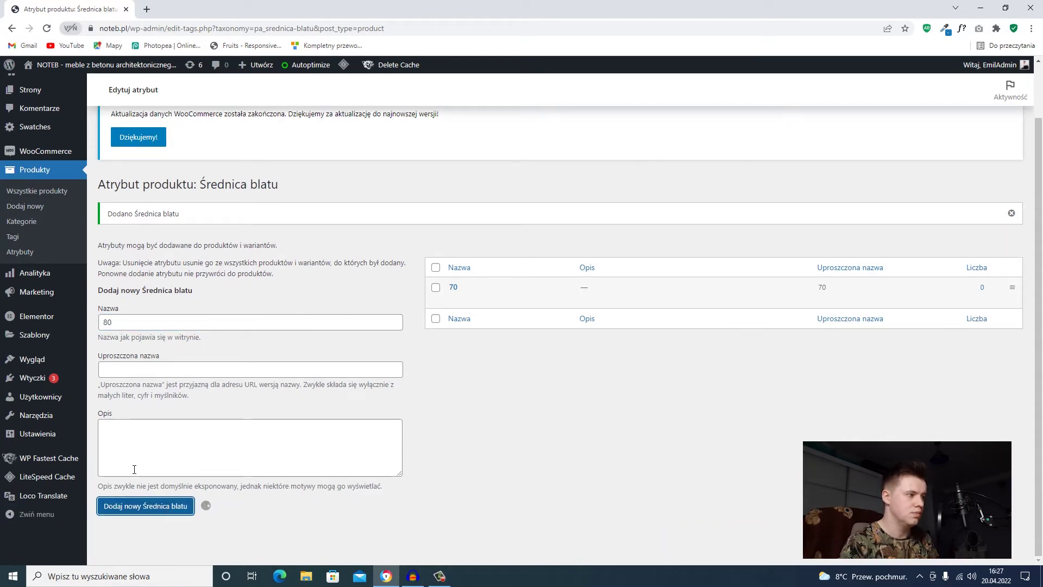
click(125, 325)
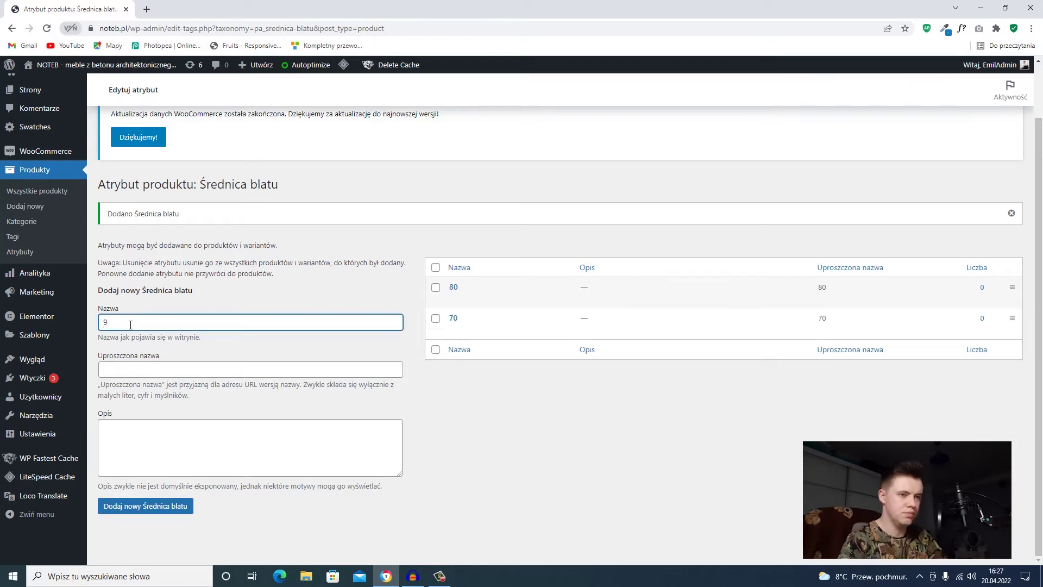
text(90)
click(141, 506)
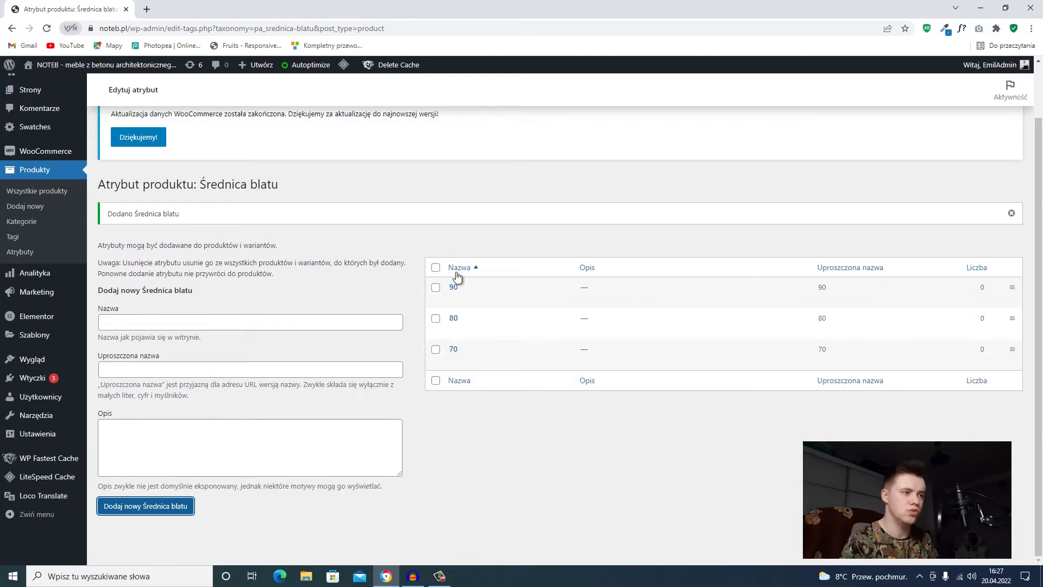
Step: Add a new product attribute named "Kolor nóżek" with the type Color
click(34, 255)
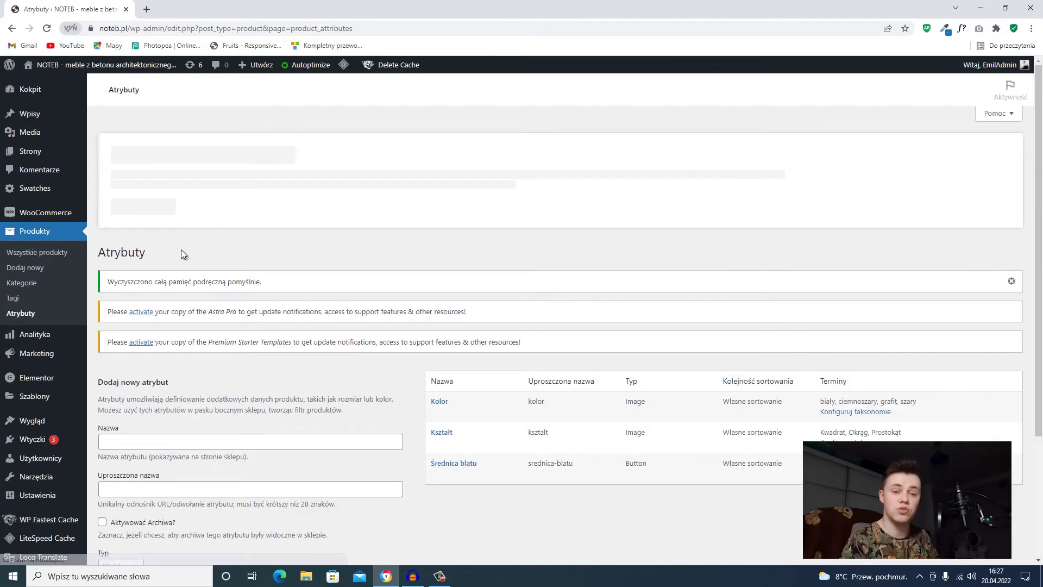
scroll(164, 354, down, 2)
scroll(152, 332, down, 1)
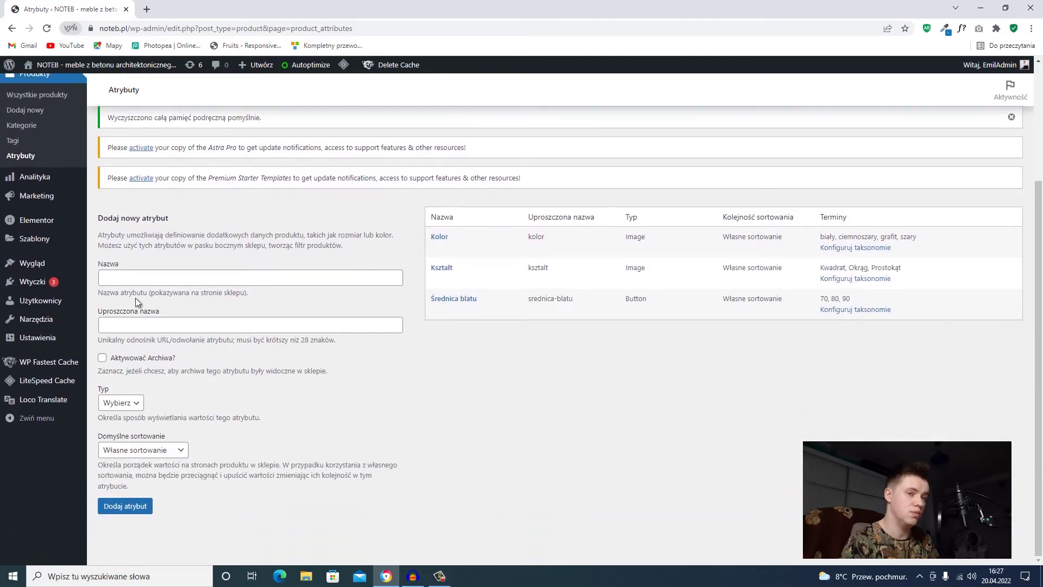
click(142, 276)
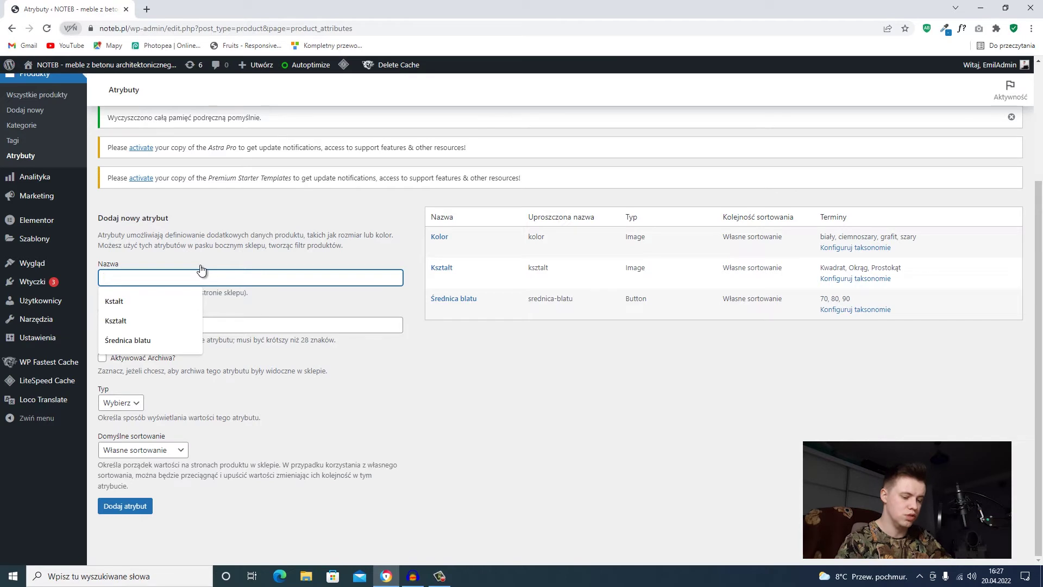
text(Kolor nóżek)
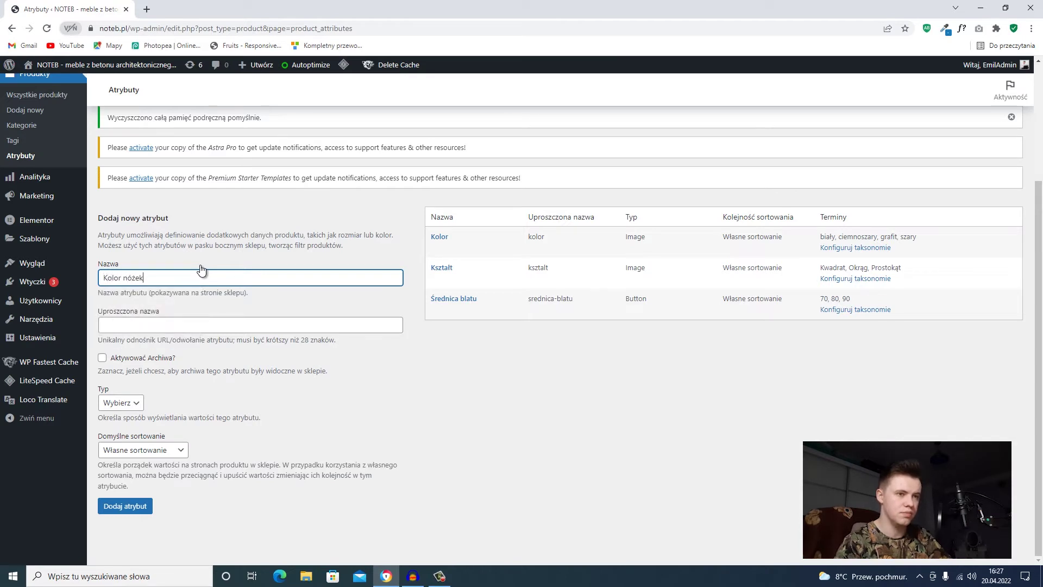
click(130, 402)
click(126, 435)
click(132, 511)
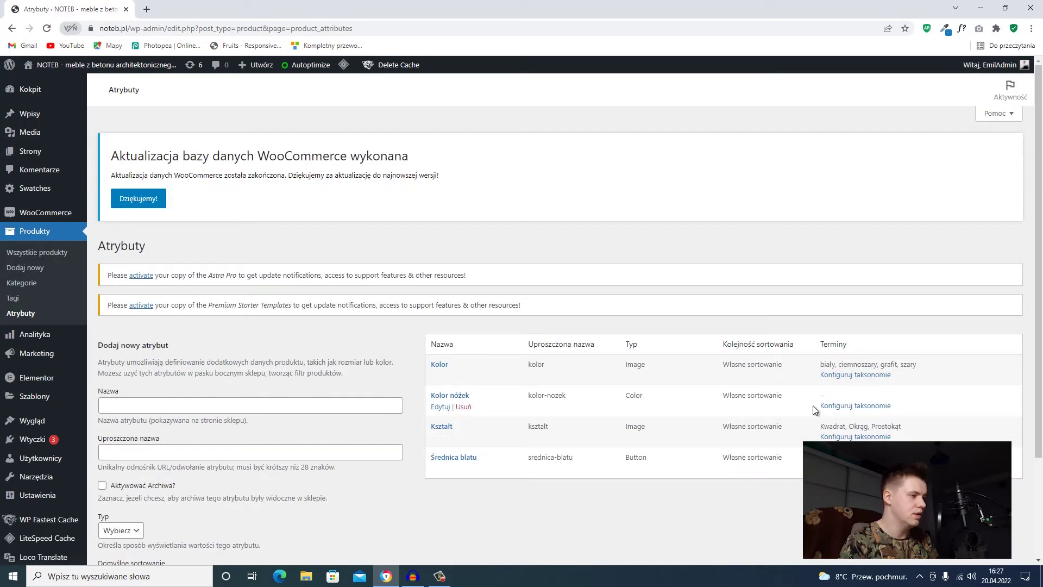
Step: Add the term "Biały" to the Kolor nóżek attribute with the colour white, #ffffff
click(845, 406)
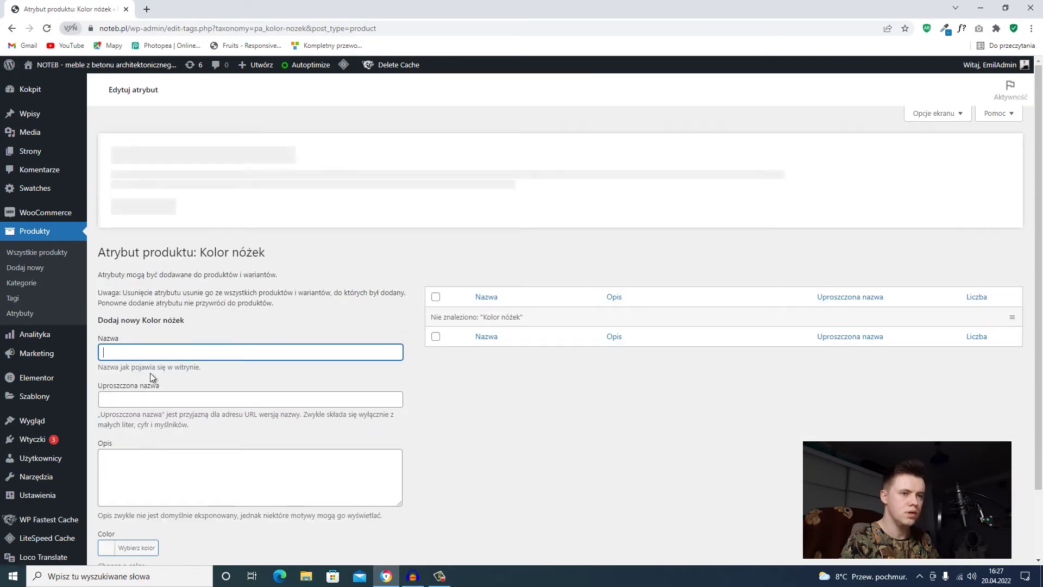
scroll(150, 373, down, 1)
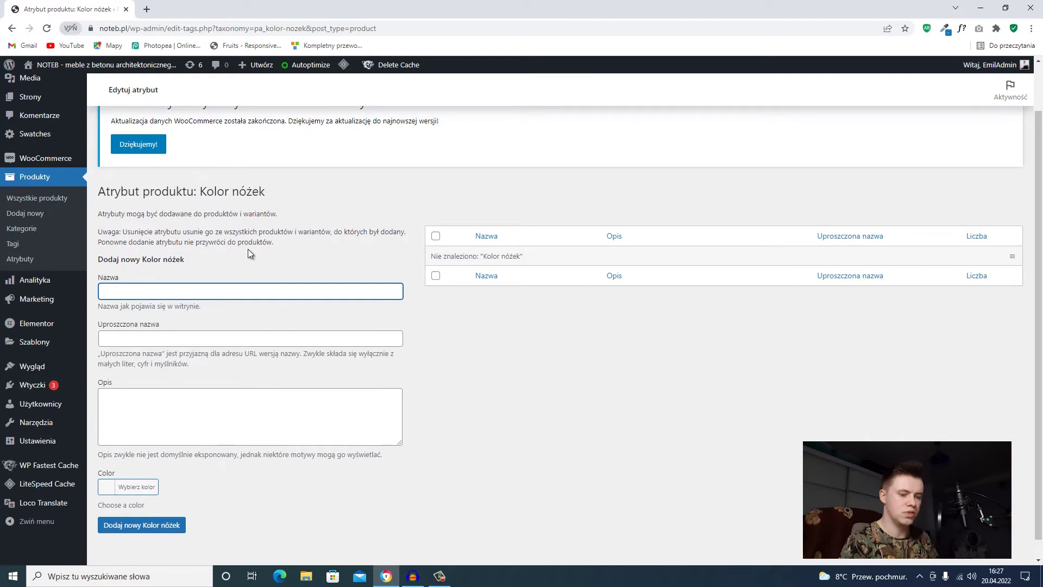
text(Biały)
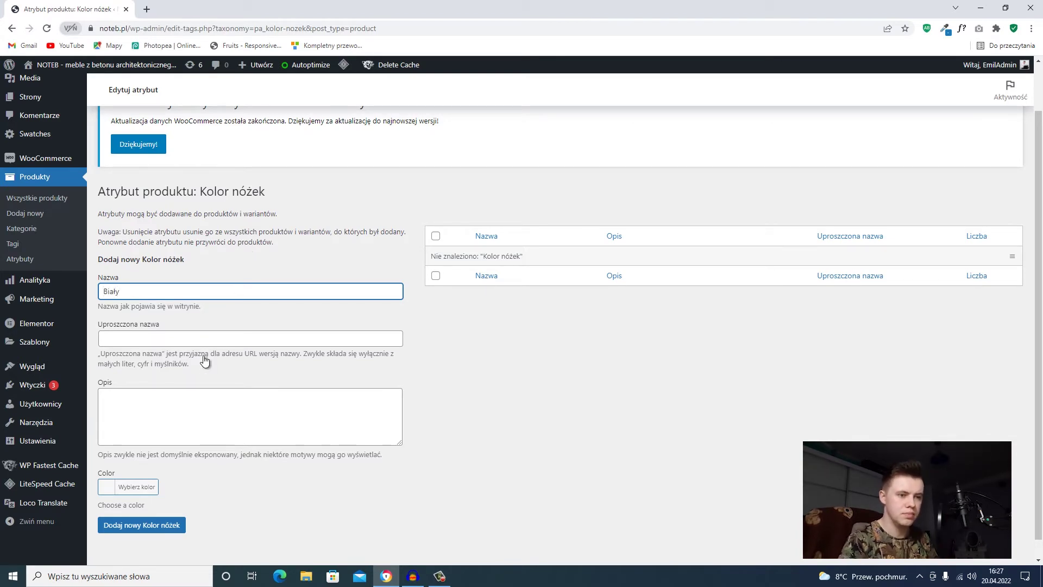
click(109, 487)
scroll(179, 444, down, 2)
click(158, 442)
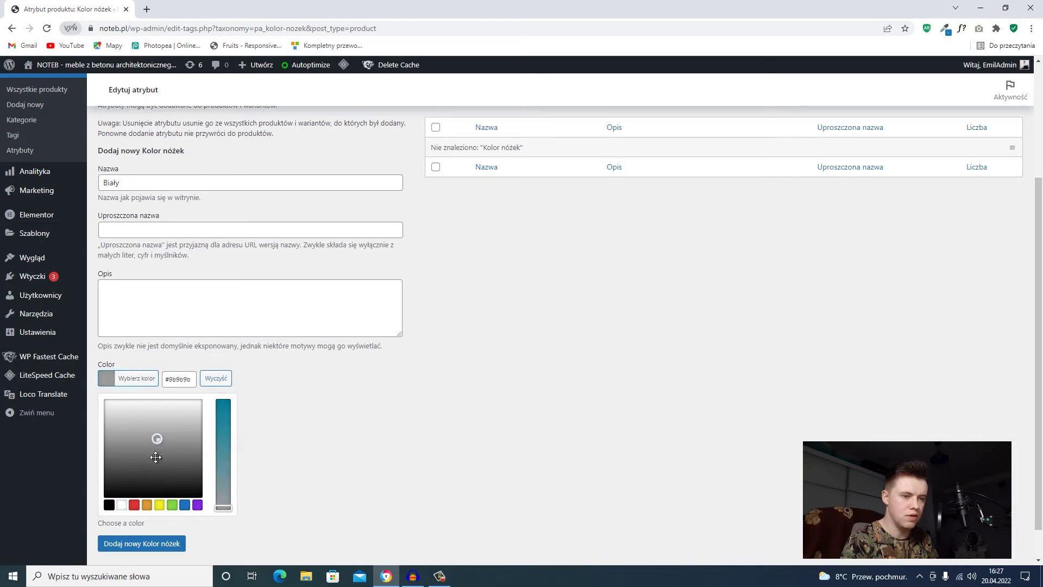
click(146, 505)
drag(183, 448, 105, 401)
click(122, 505)
click(224, 392)
click(142, 506)
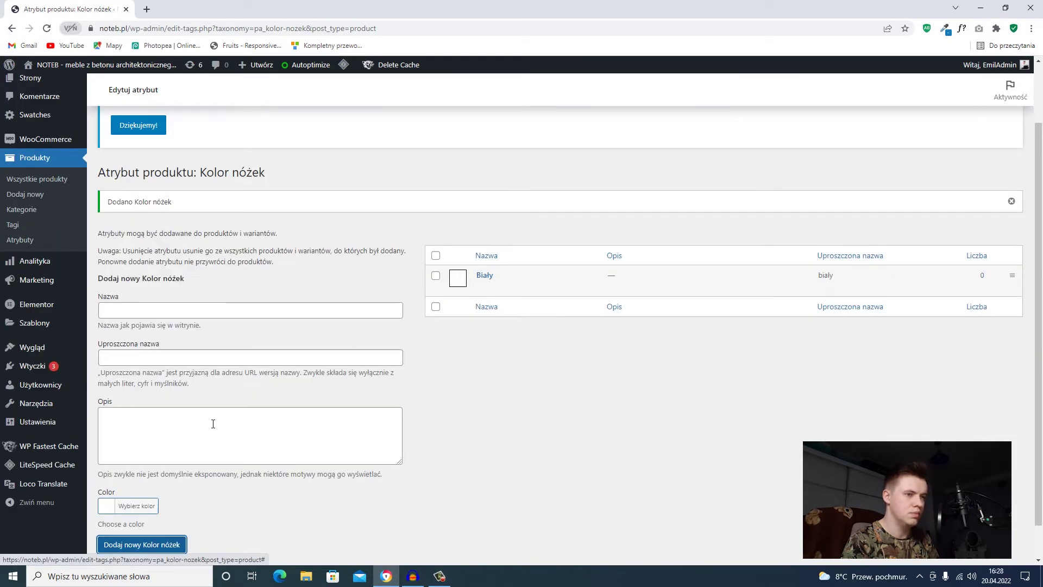
Step: Add the term "Złoty" to the Kolor nóżek attribute with the gold colour #ceb01a
click(117, 311)
text(Złoty)
scroll(96, 496, down, 1)
click(116, 472)
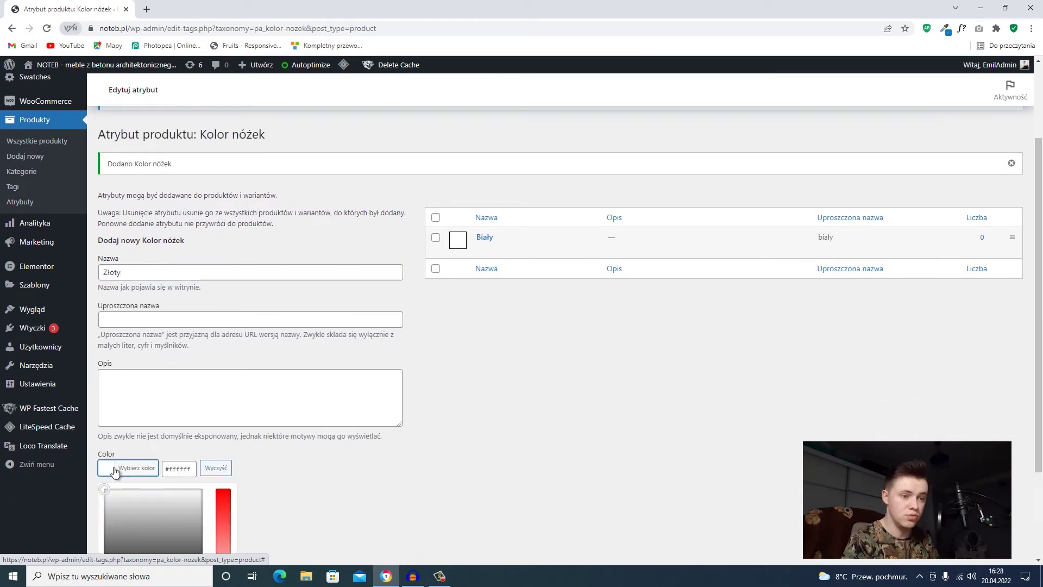
scroll(204, 458, down, 3)
click(157, 467)
mouse_move(121, 370)
mouse_down()
mouse_move(114, 391)
mouse_move(118, 381)
mouse_up()
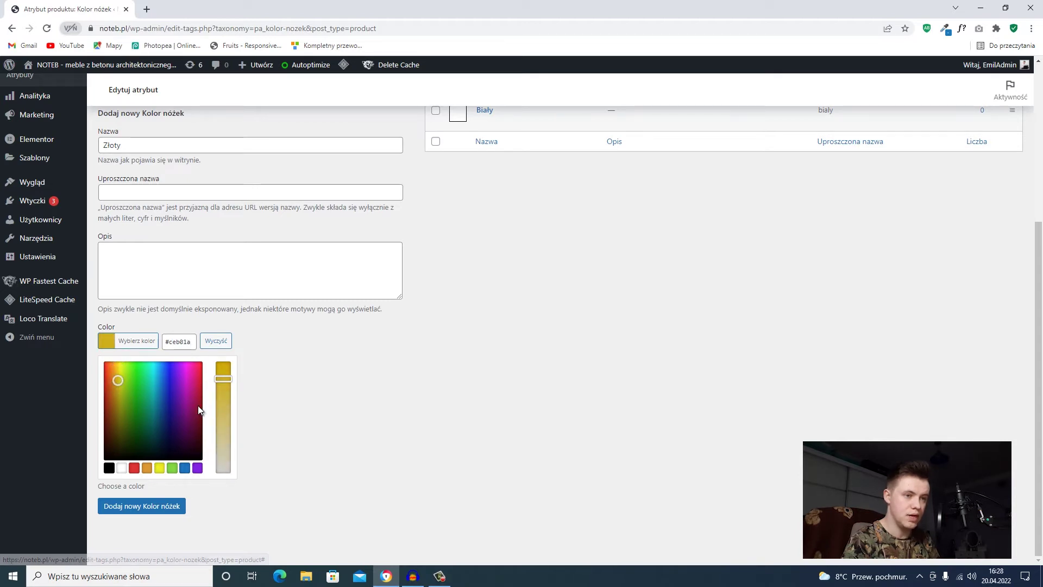
click(142, 508)
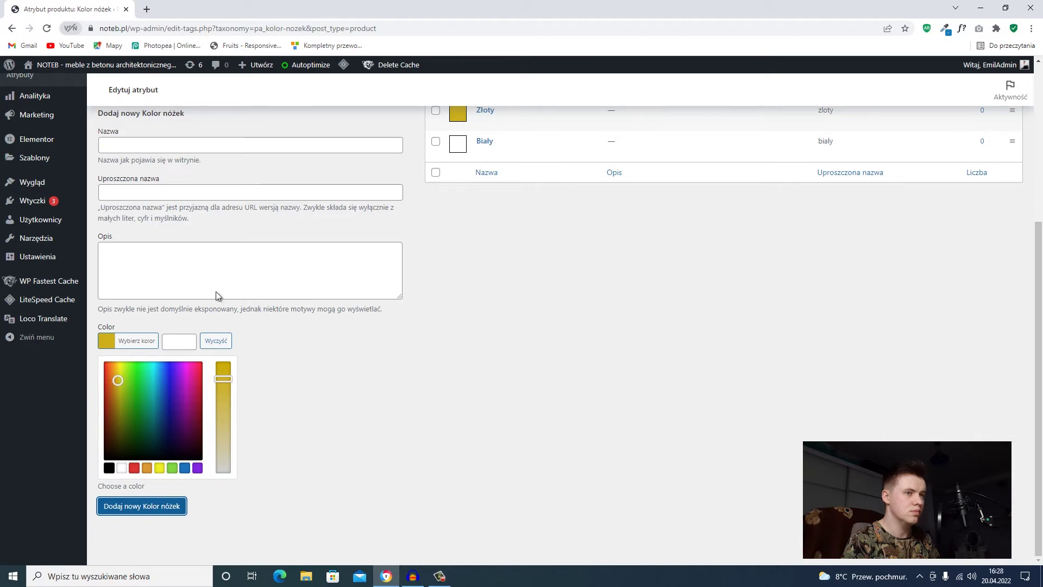
Step: Add the term "Stalowy" to the Kolor nóżek attribute with the grey colour #aaaaaa
text(Stalowy)
click(136, 467)
scroll(136, 468, down, 2)
click(109, 468)
drag(129, 427, 96, 395)
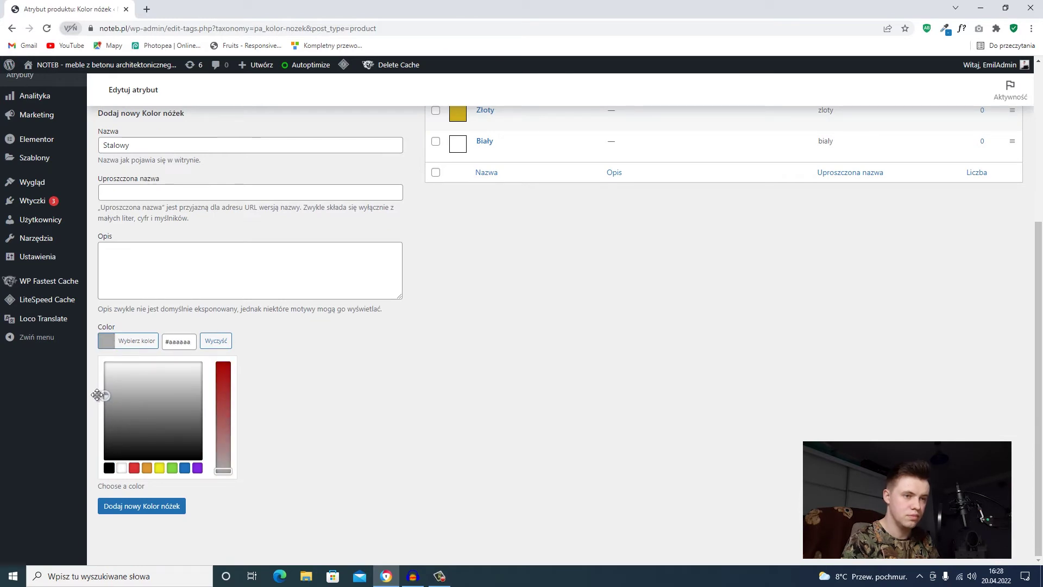
click(147, 507)
click(148, 507)
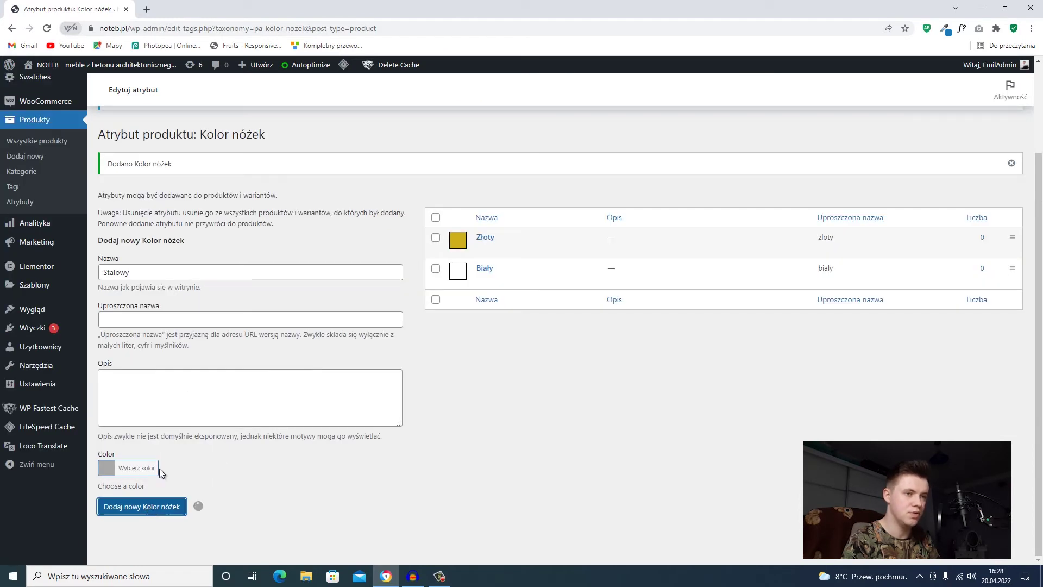
Step: Add the term "Czarny" to the Kolor nóżek attribute with a near-black colour
click(139, 271)
text(Czarny)
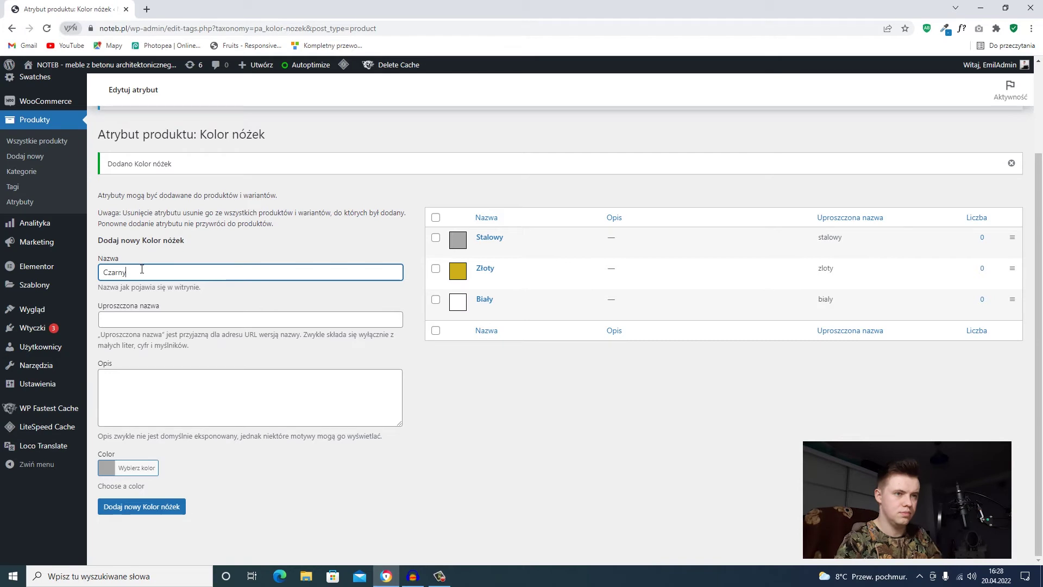
click(134, 468)
scroll(129, 459, down, 2)
click(110, 449)
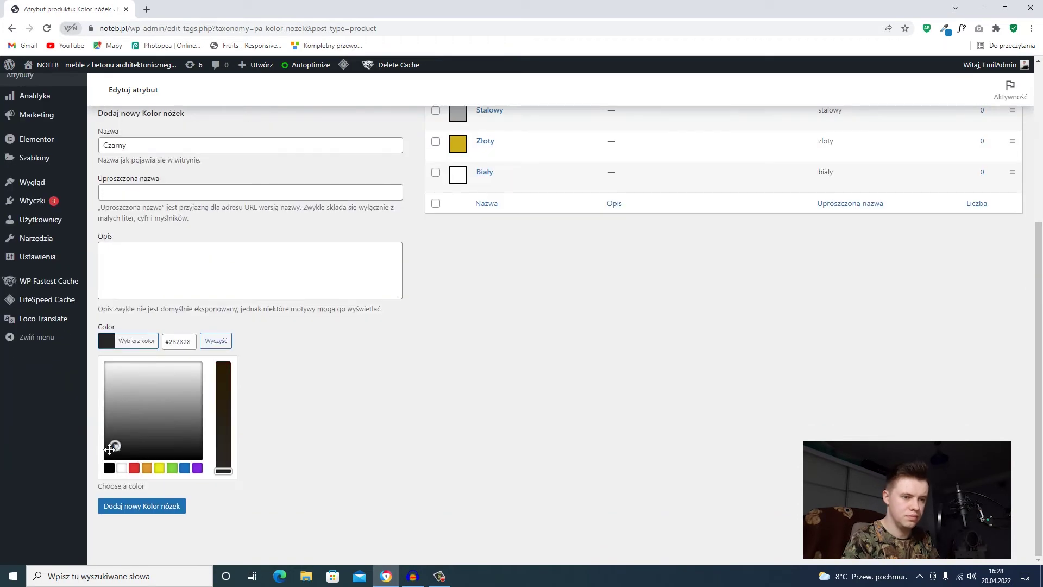
click(268, 468)
click(156, 509)
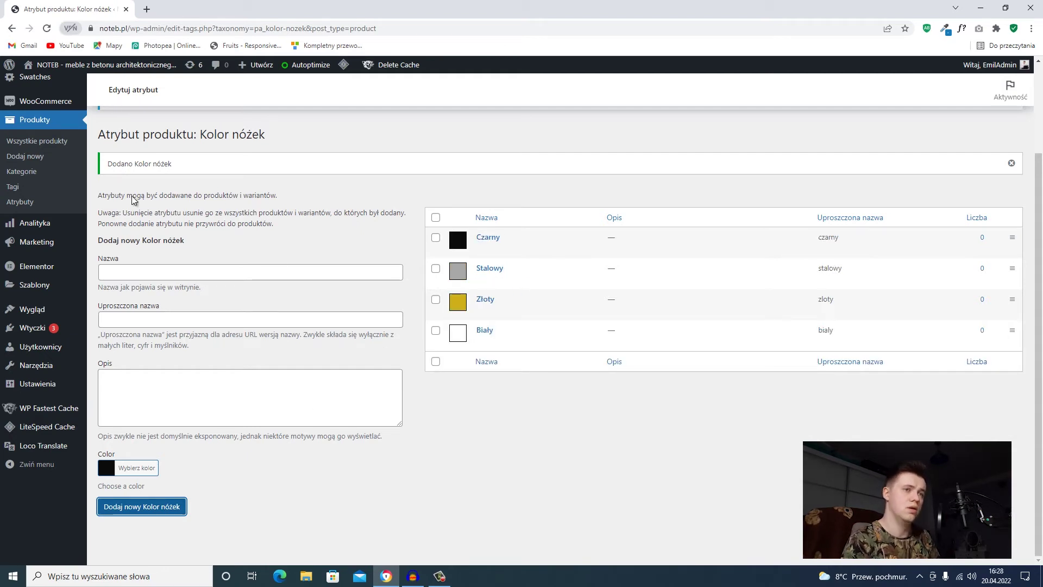
Step: Review the product attributes list and start a new product named "Stolik"
scroll(82, 217, up, 1)
click(21, 255)
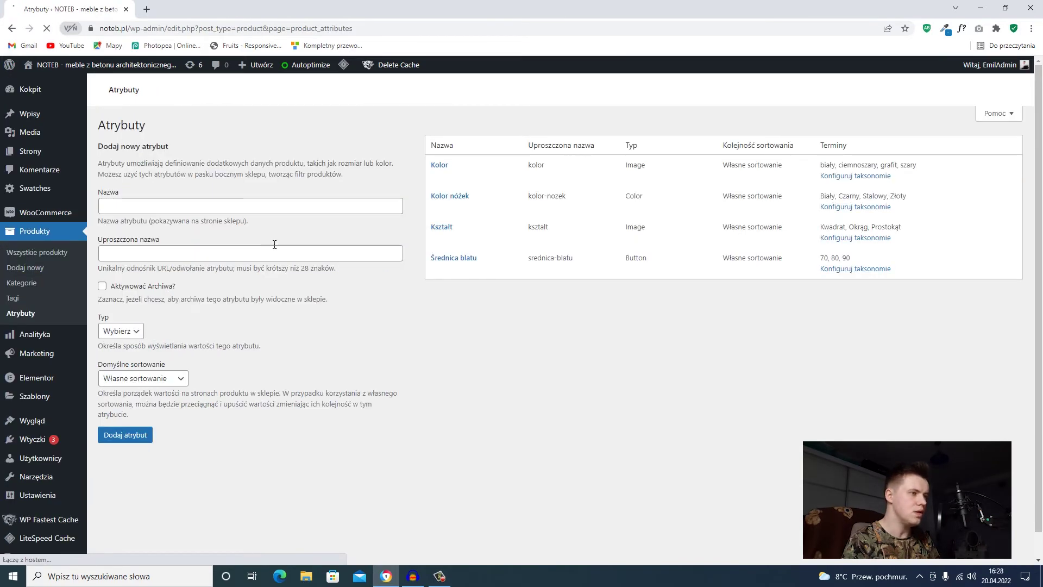
scroll(415, 218, down, 2)
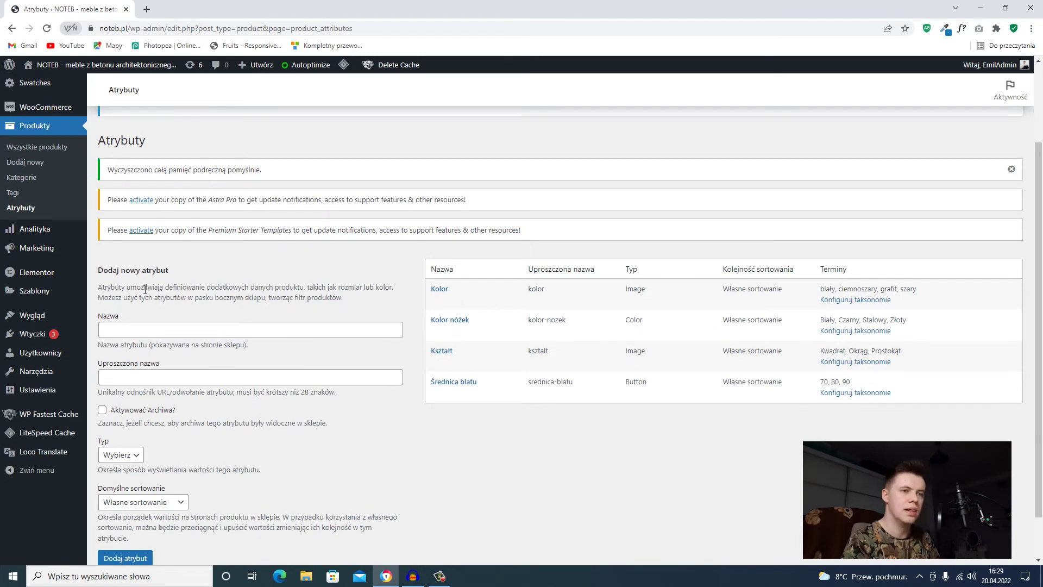
scroll(181, 308, up, 1)
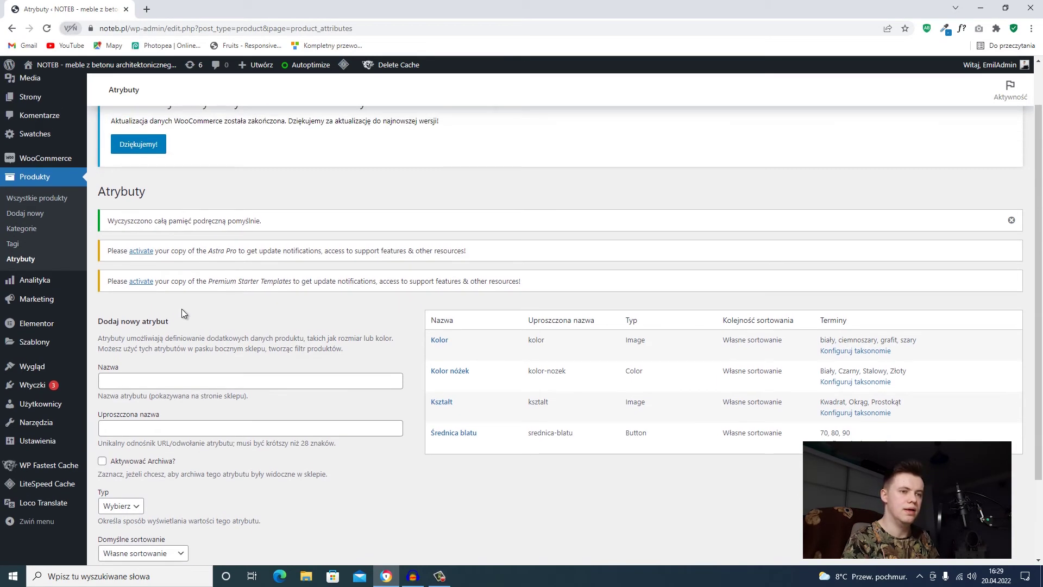
click(50, 211)
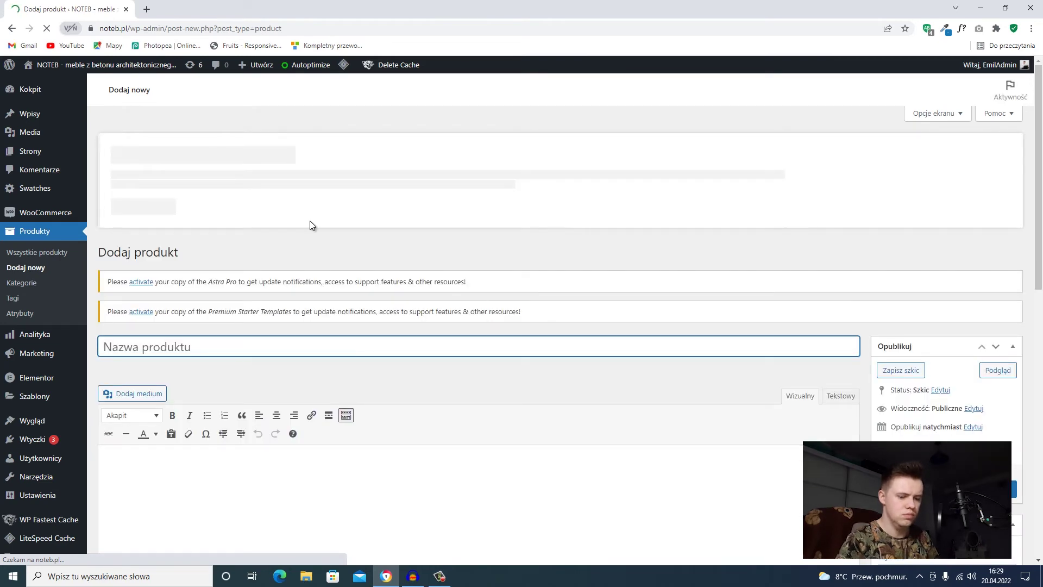
text(Stolik)
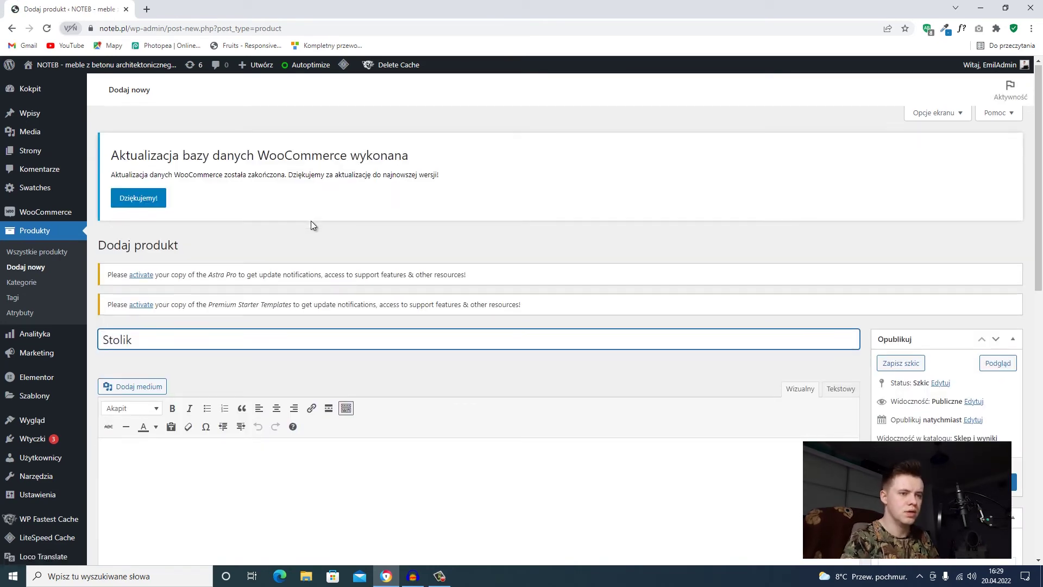
Step: Set the product type of Stolik to Produkt z wariantami
scroll(310, 221, down, 5)
scroll(305, 216, down, 1)
click(228, 326)
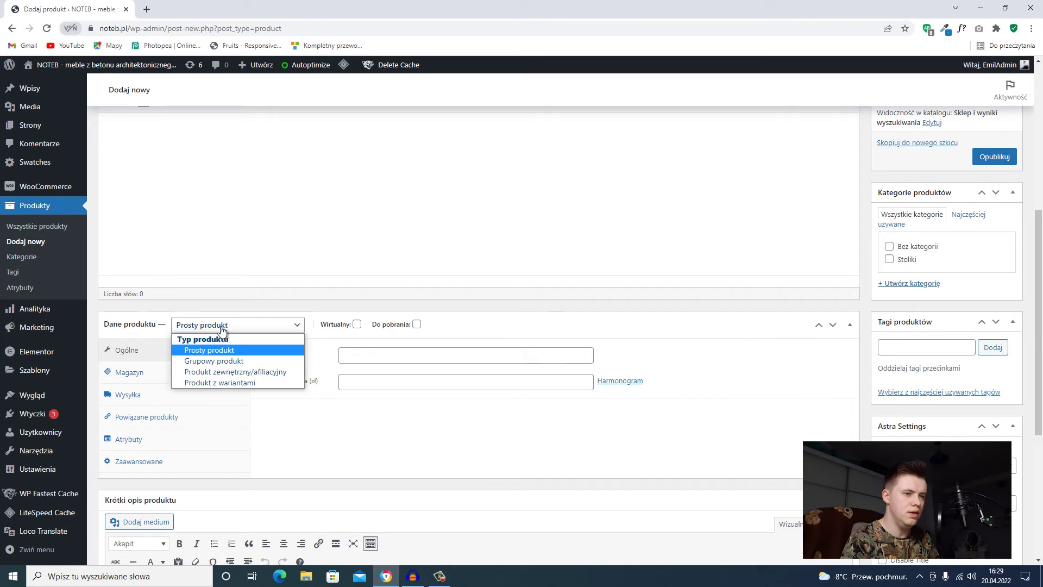
click(255, 382)
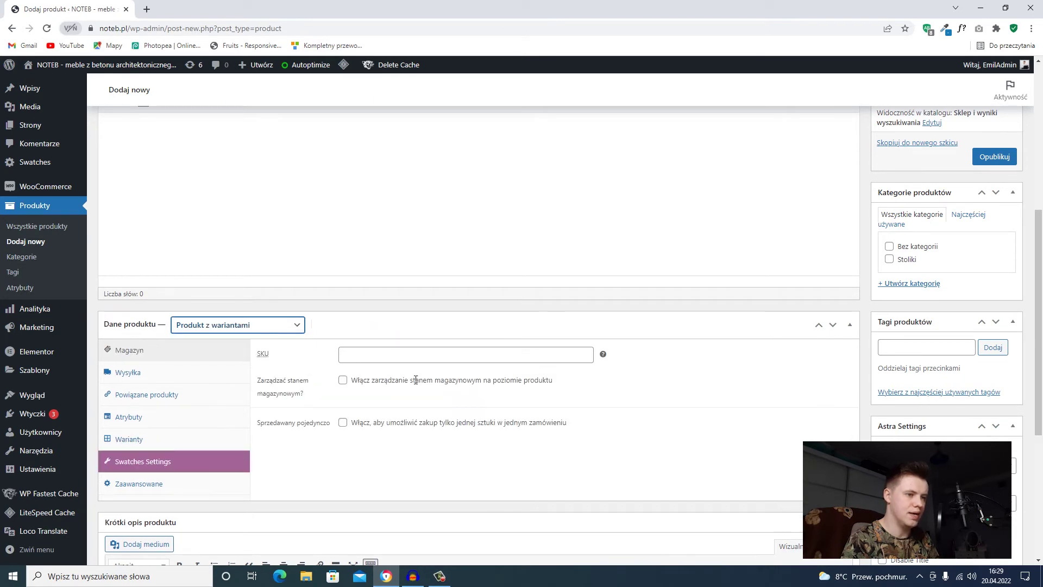
Step: Set the product image to the round white-topped table bialy-3.jpg from the media library
scroll(547, 392, down, 5)
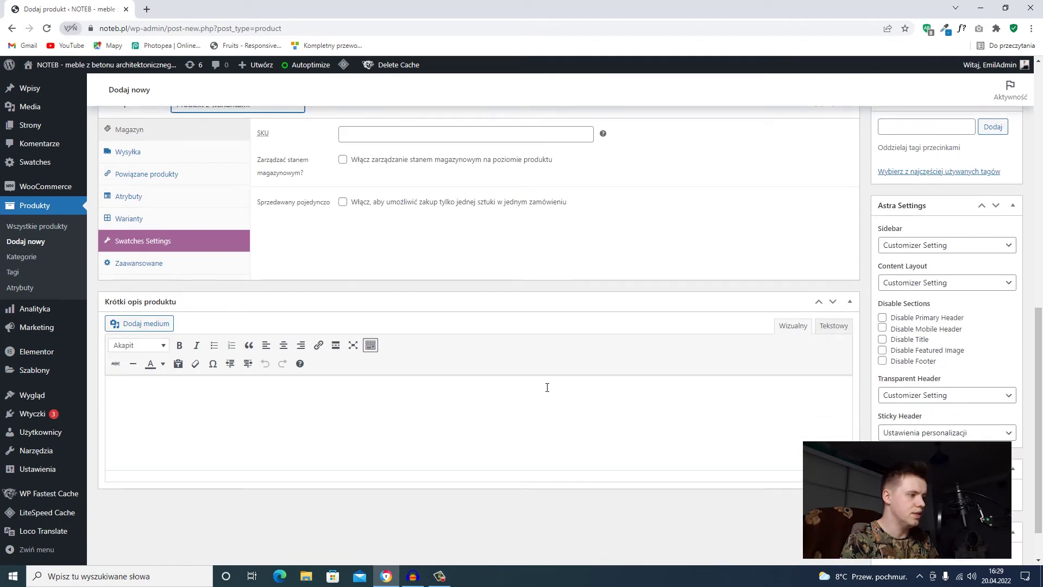
click(882, 438)
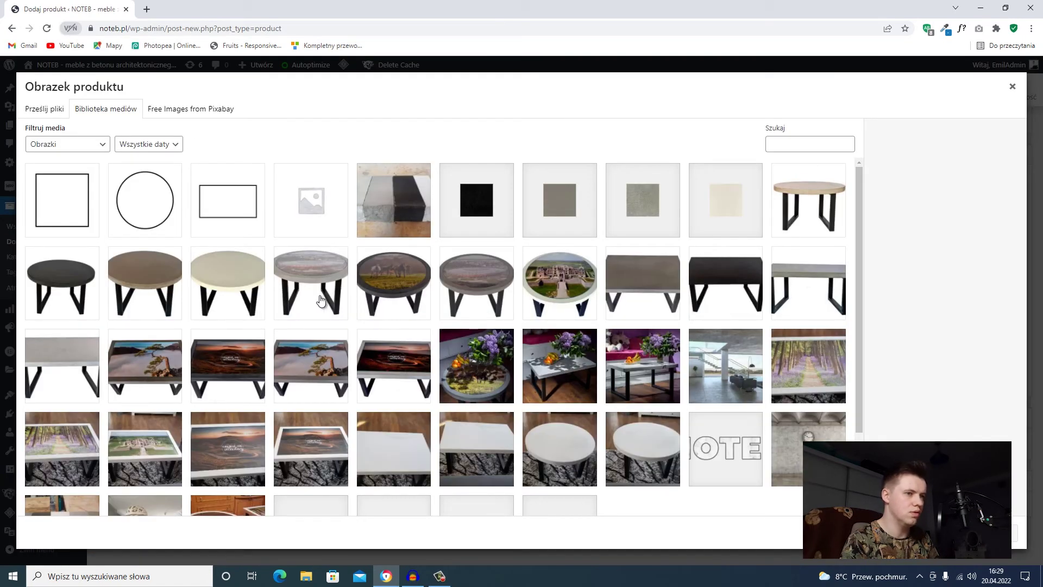
click(227, 287)
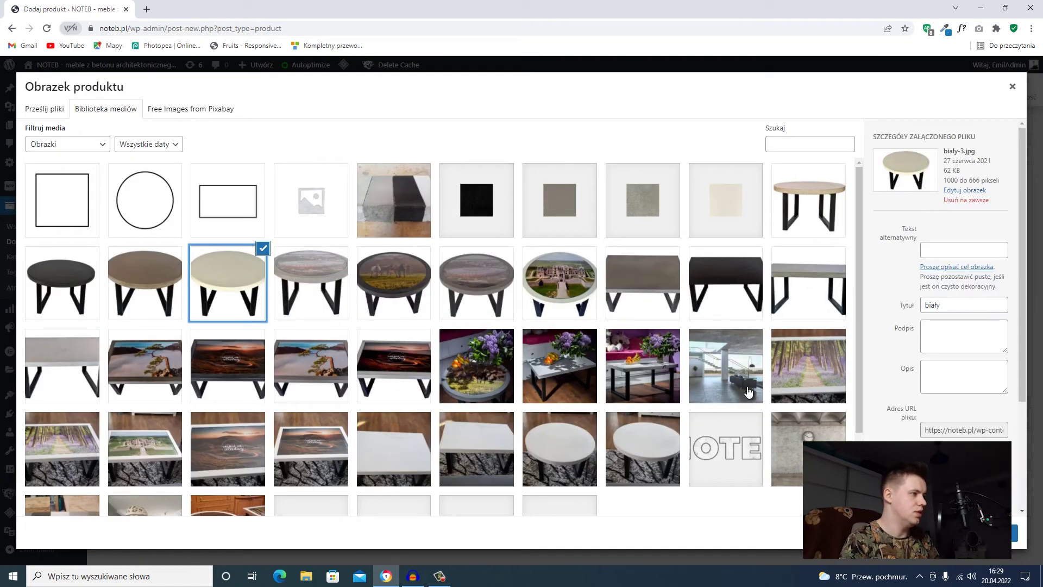
click(994, 533)
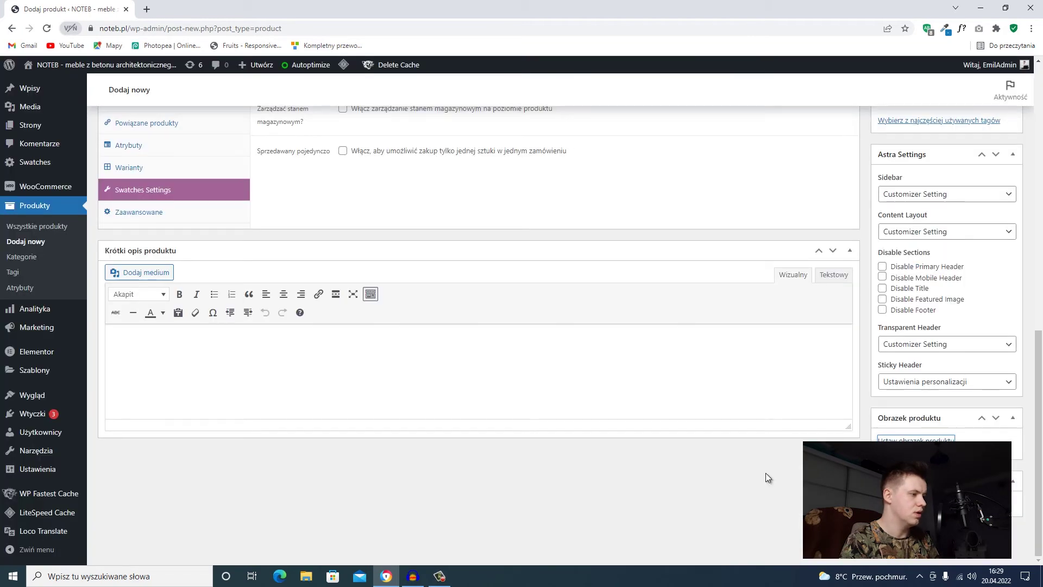
Step: Add the Kolor nóżek attribute to the product with all its terms and enable it for variants
scroll(196, 456, up, 2)
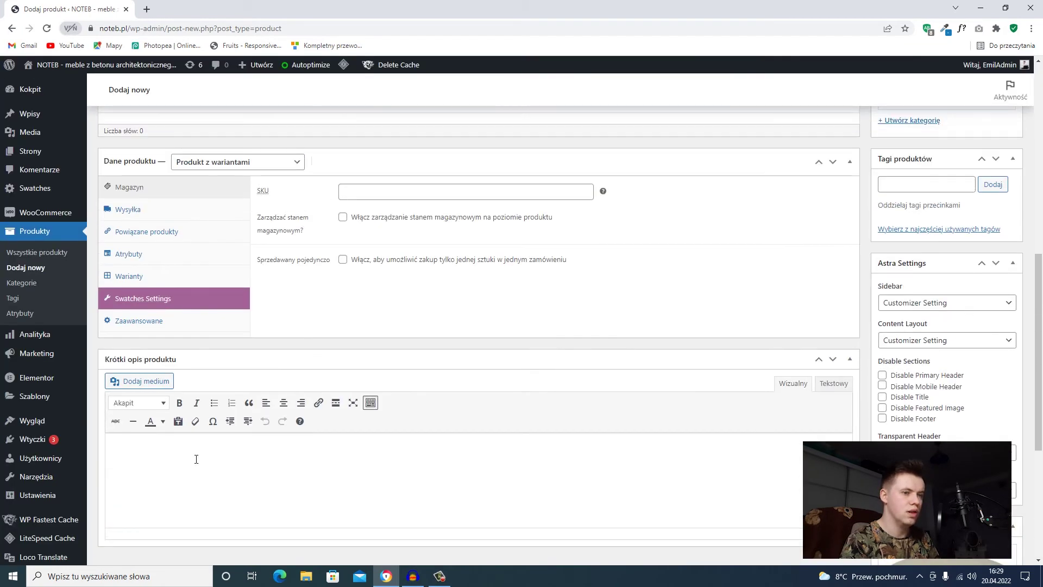
scroll(261, 364, up, 1)
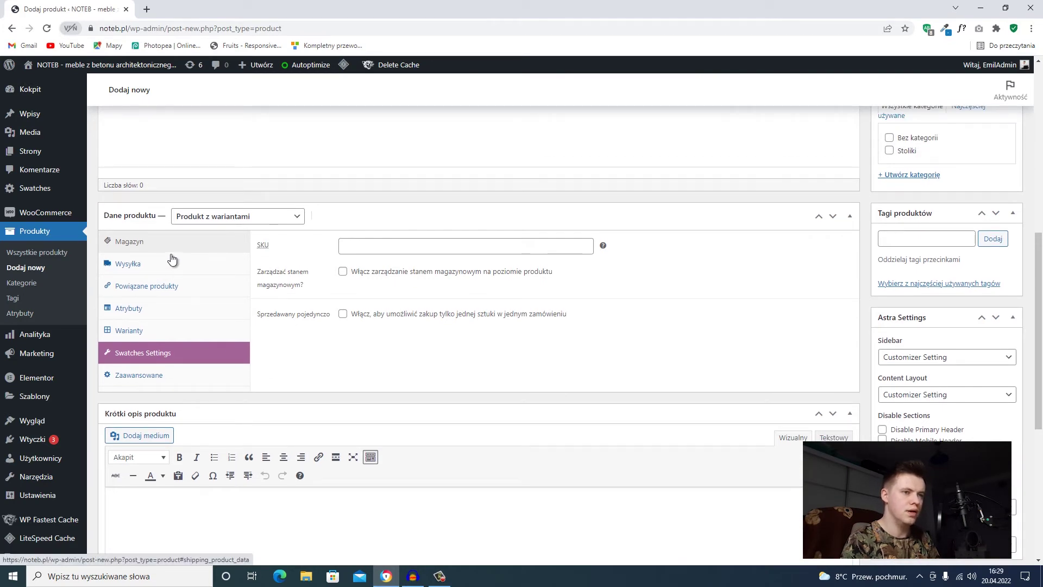
click(139, 311)
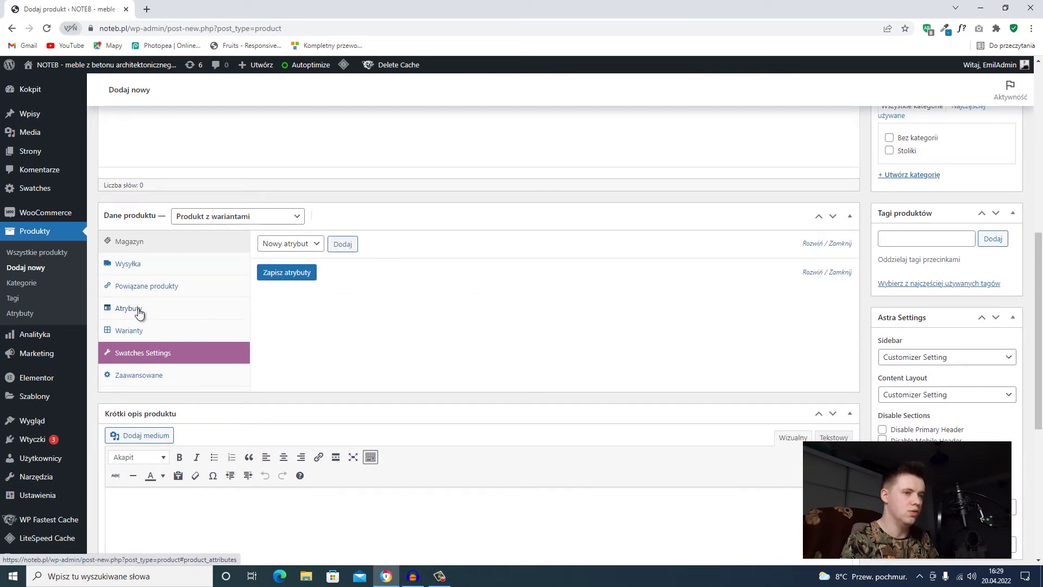
click(308, 246)
click(309, 246)
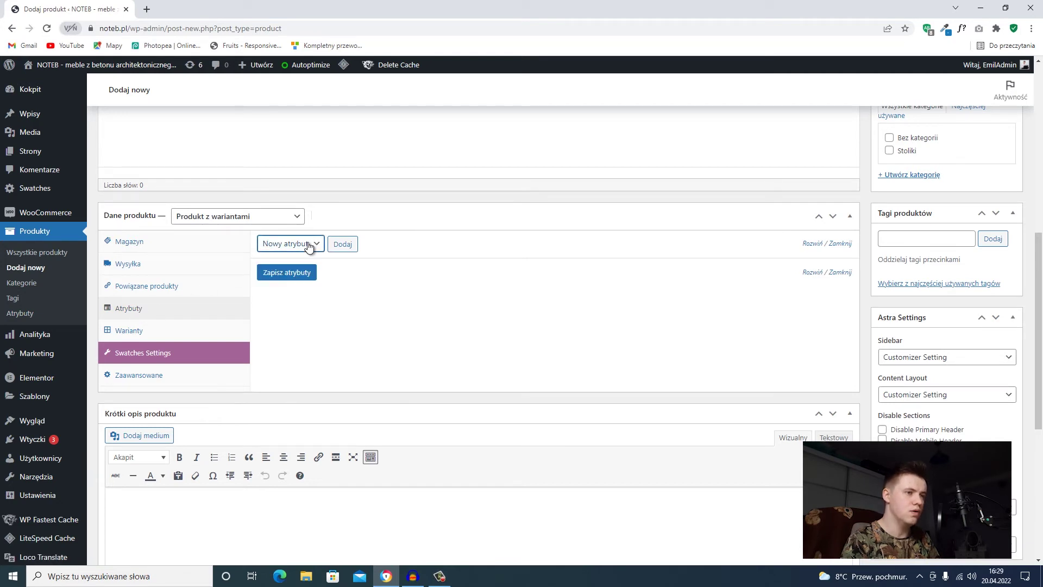
click(308, 246)
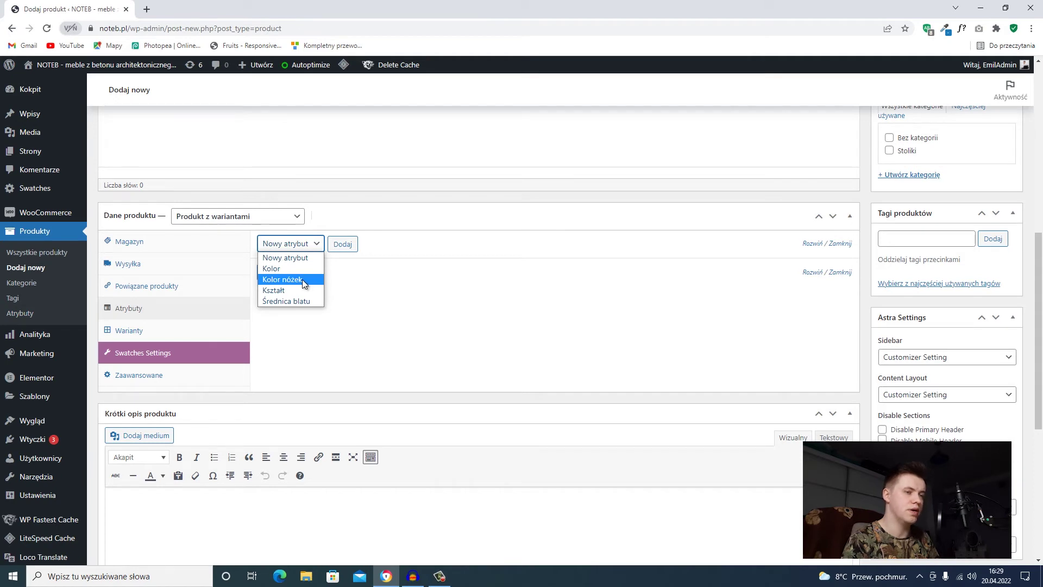
click(303, 283)
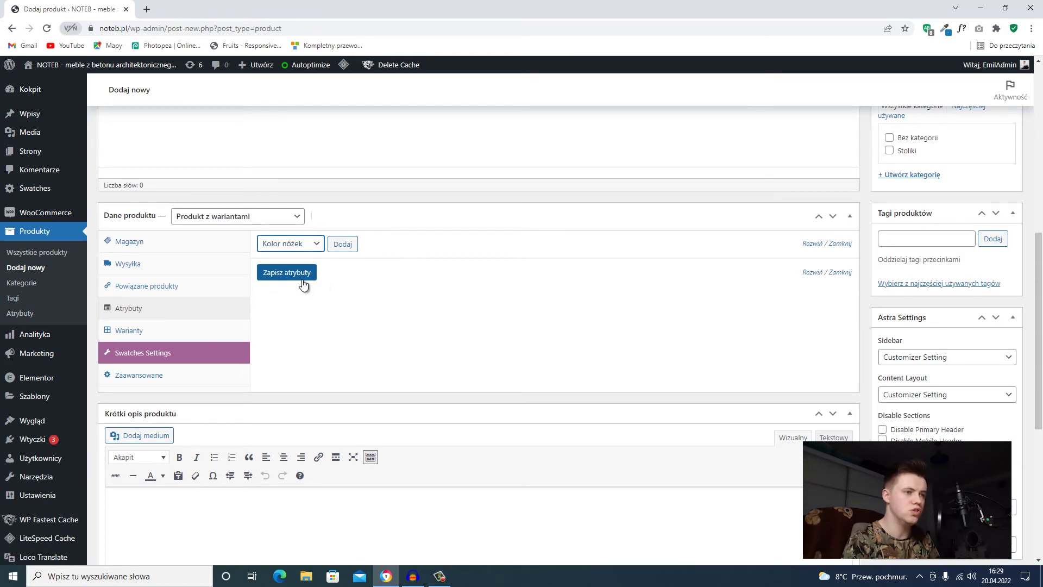
click(345, 244)
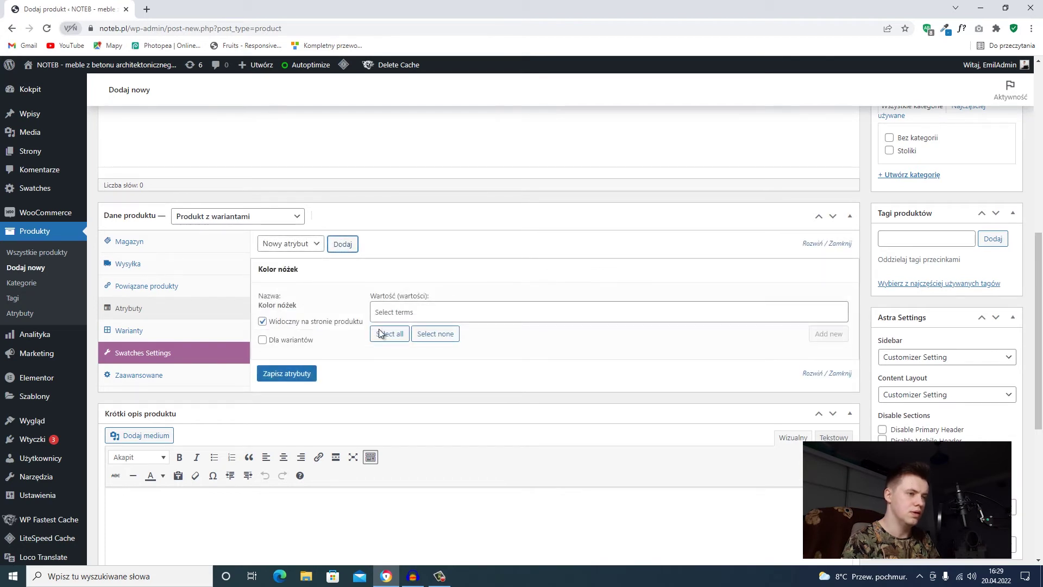
click(387, 334)
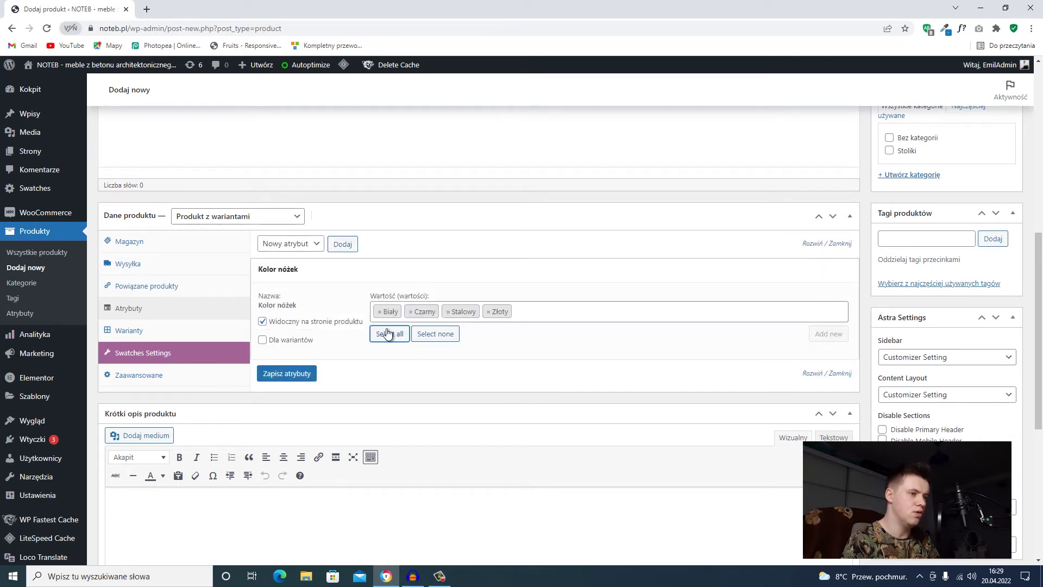
click(263, 341)
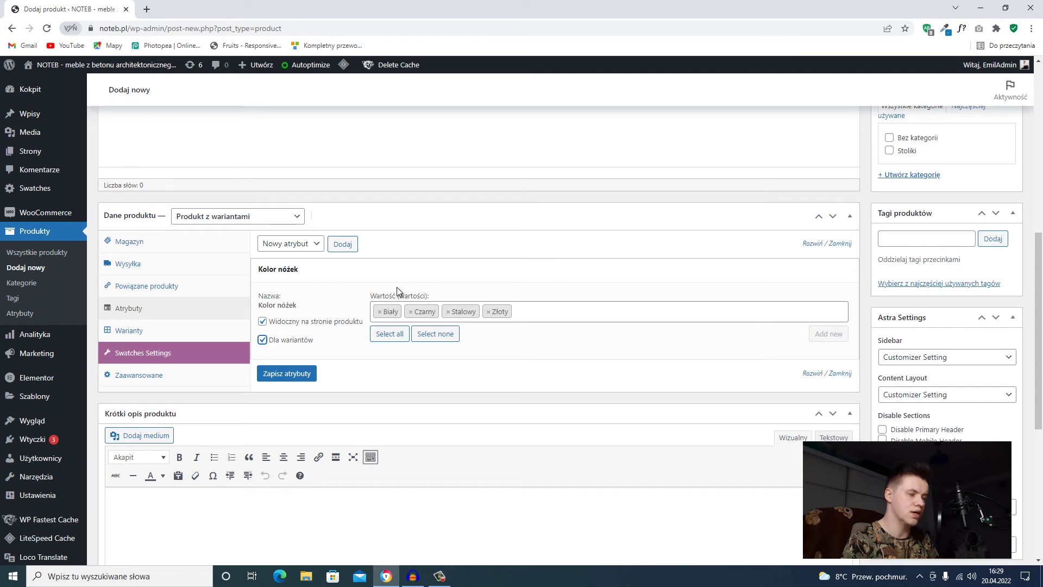
click(372, 273)
Step: Add the Kształt attribute to the product with the terms Okrąg and Prostokąt, leaving out Kwadrat, and enable it for variants
click(290, 243)
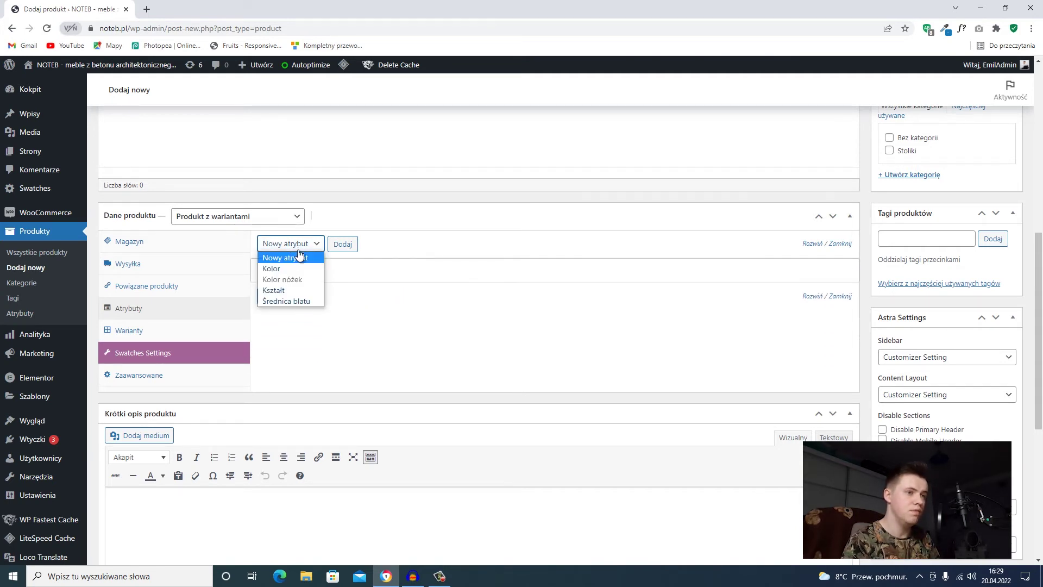
click(440, 237)
click(291, 244)
click(296, 291)
click(341, 244)
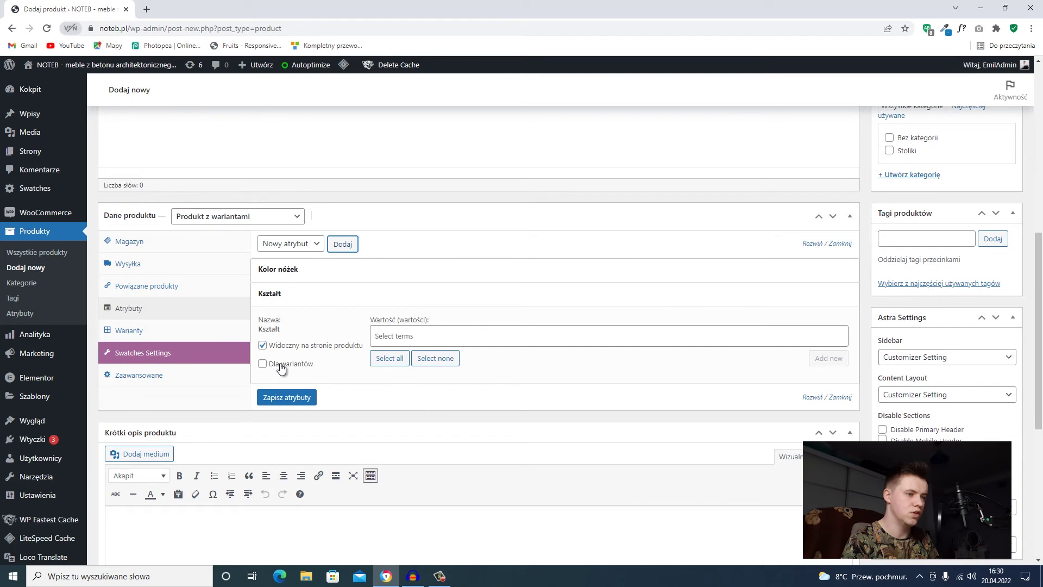
click(384, 358)
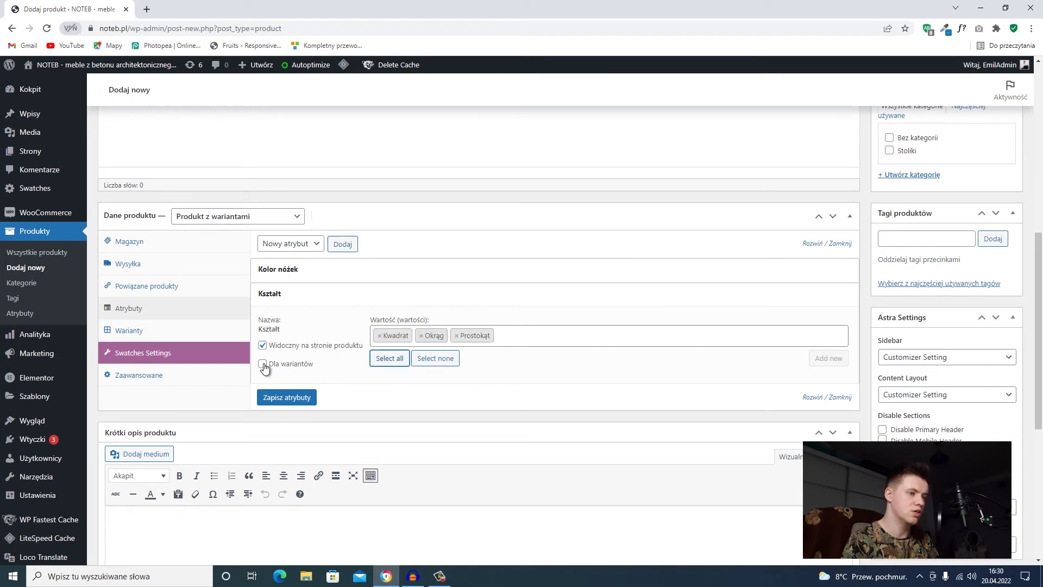
click(380, 340)
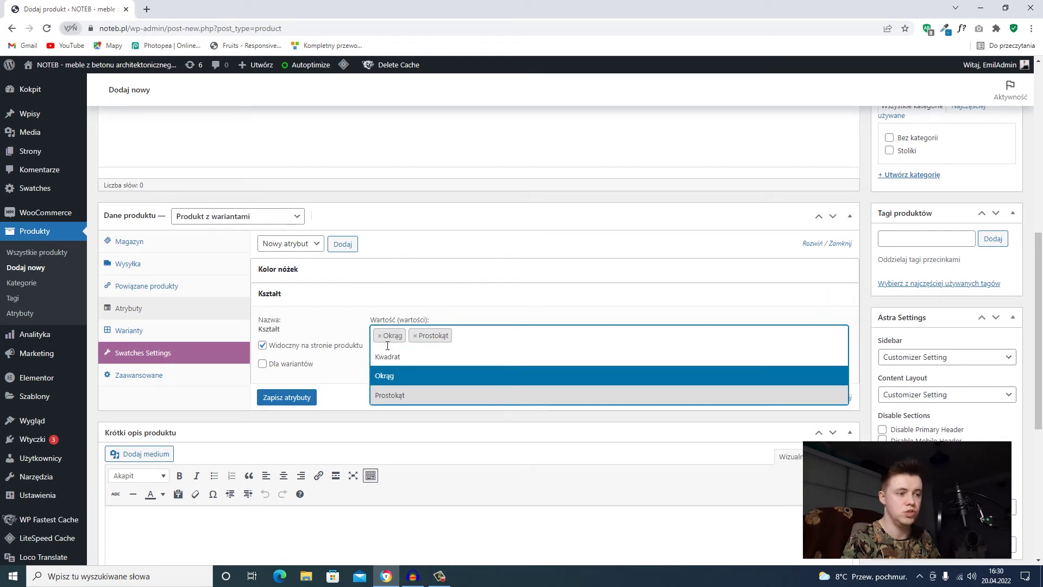
click(404, 304)
click(262, 364)
click(320, 303)
Step: Add the Średnica blatu attribute to the product with the terms 70, 80 and 90 and enable it for variants
click(316, 246)
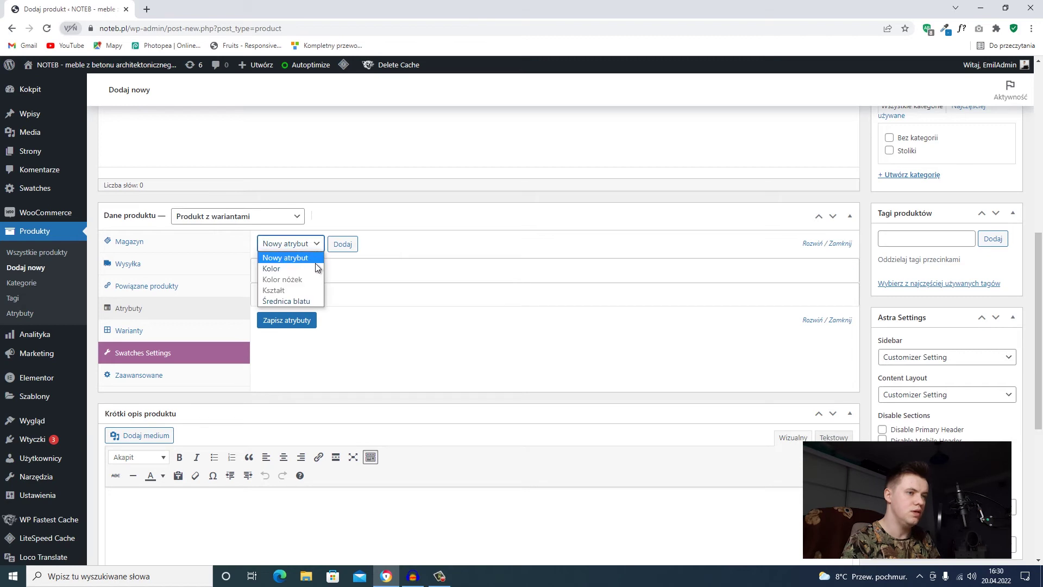
click(306, 300)
click(343, 246)
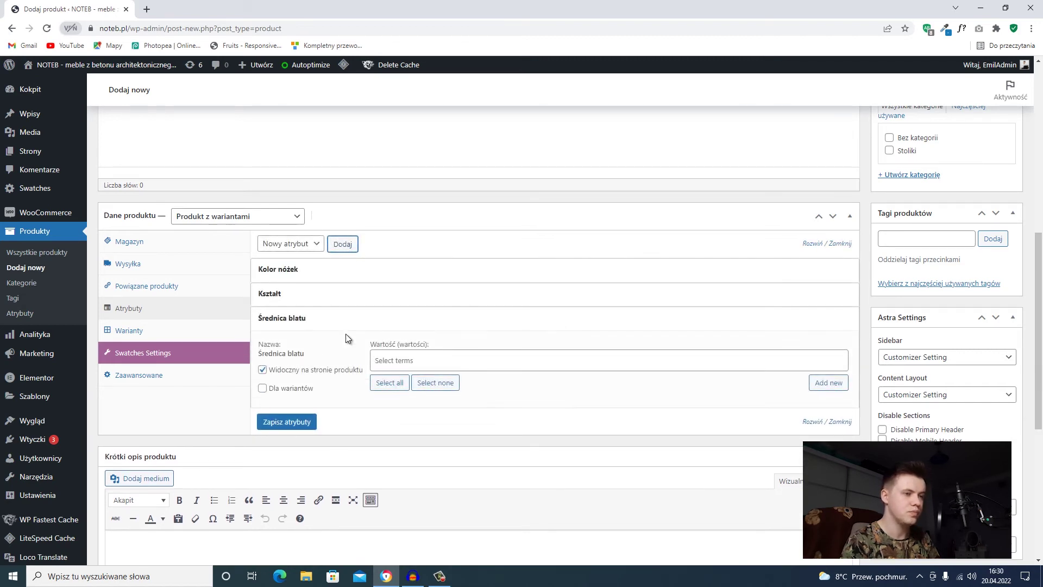
click(262, 387)
click(384, 382)
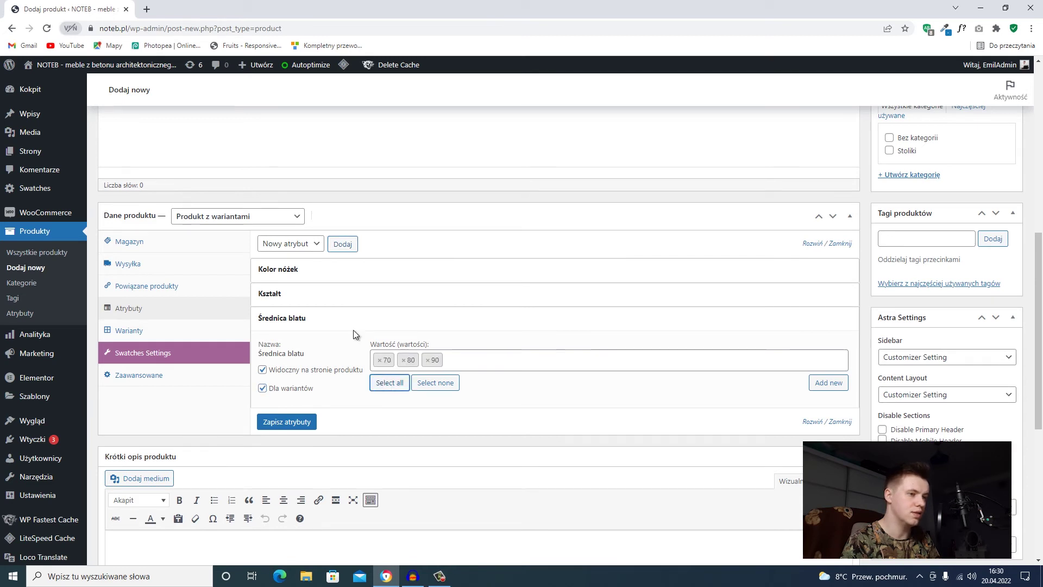
Step: Collapse the attribute sections and save the product's Kolor nóżek, Kształt and Średnica blatu attributes
click(326, 302)
click(333, 275)
click(334, 276)
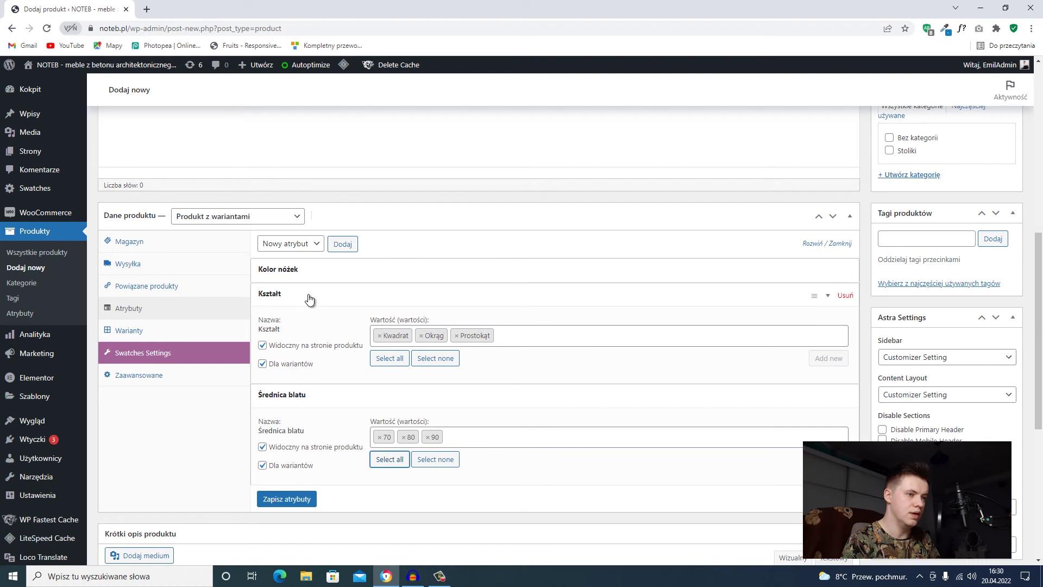
click(311, 296)
click(315, 320)
click(296, 345)
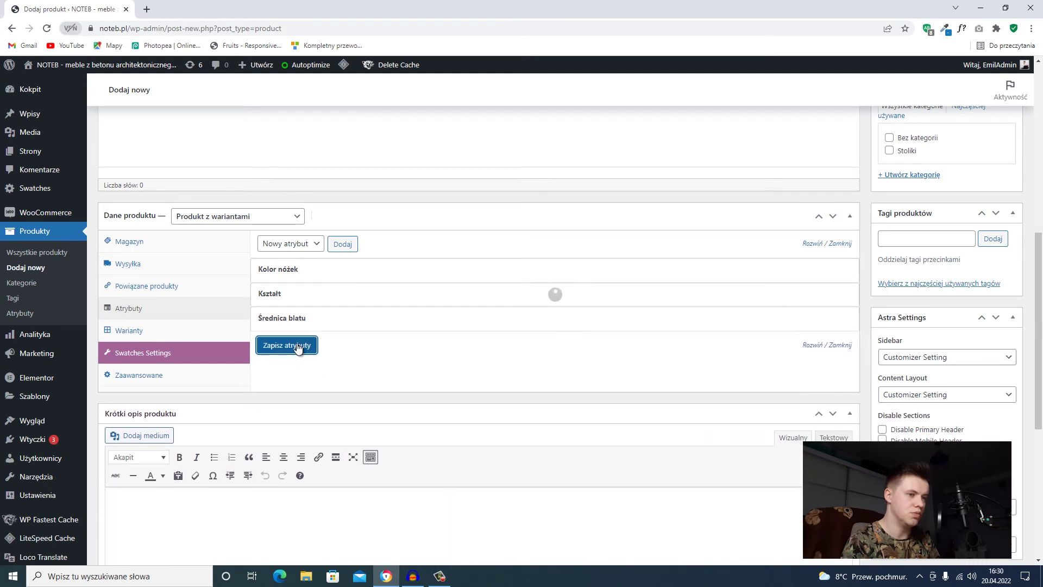
Step: Generate product variants from all combinations of the saved attributes
click(147, 331)
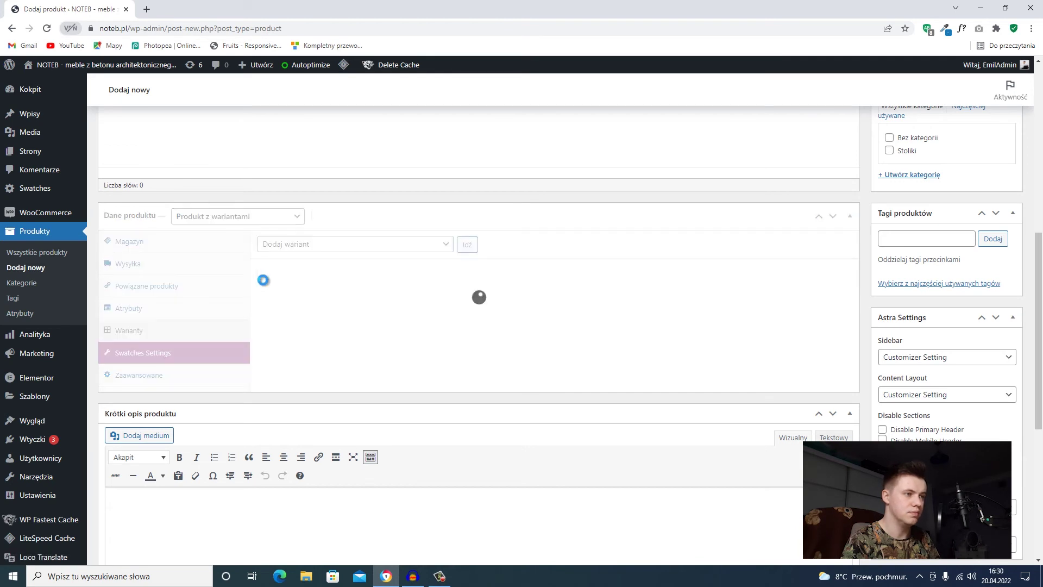
click(314, 246)
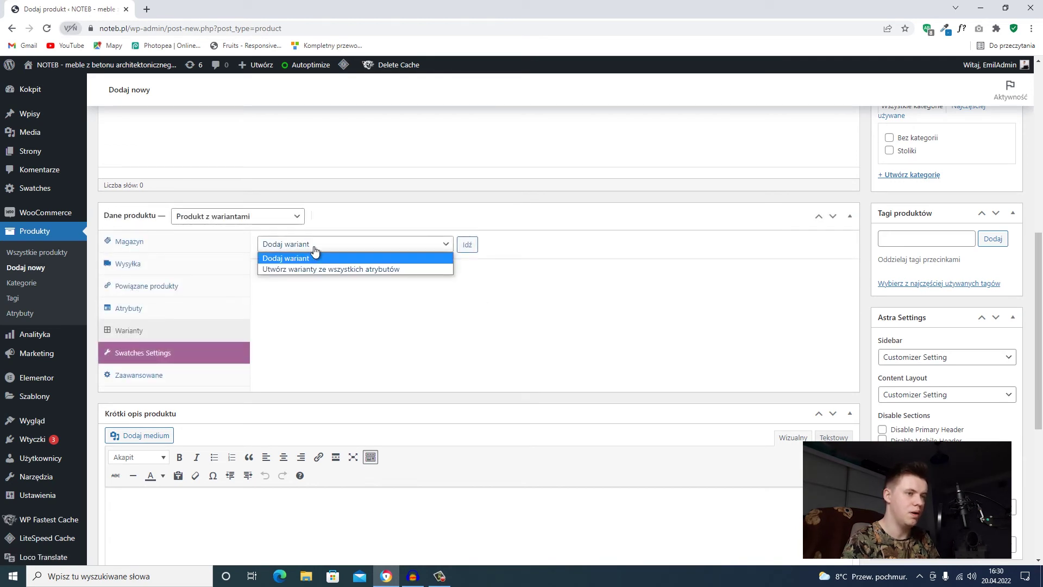
click(347, 269)
click(467, 245)
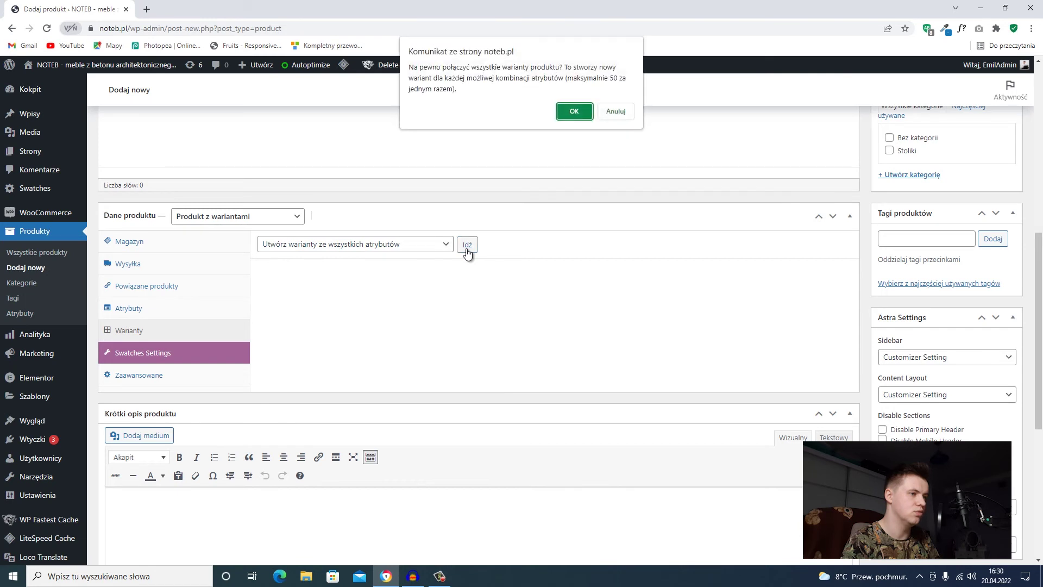
click(574, 112)
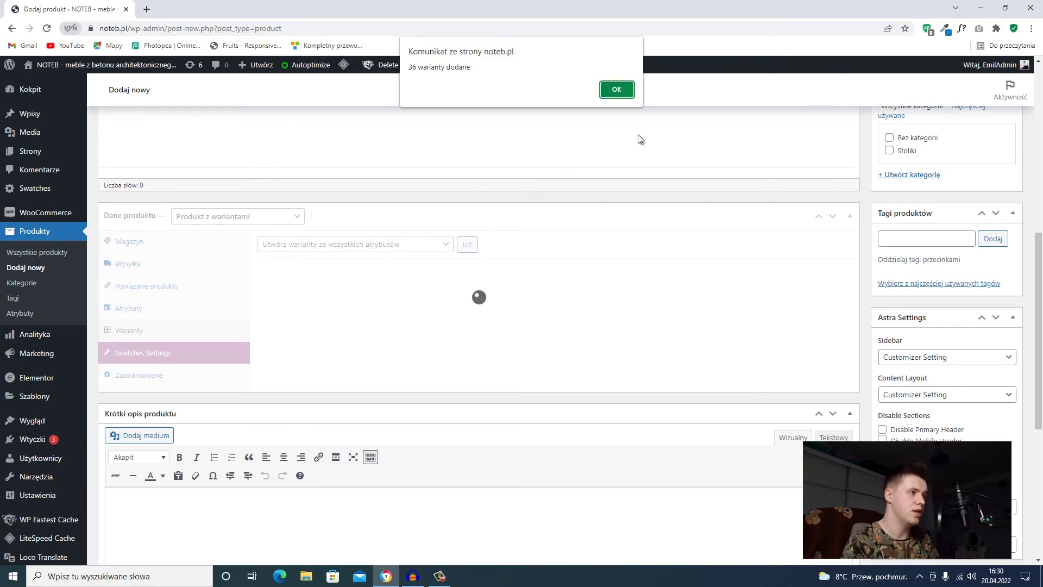
click(624, 93)
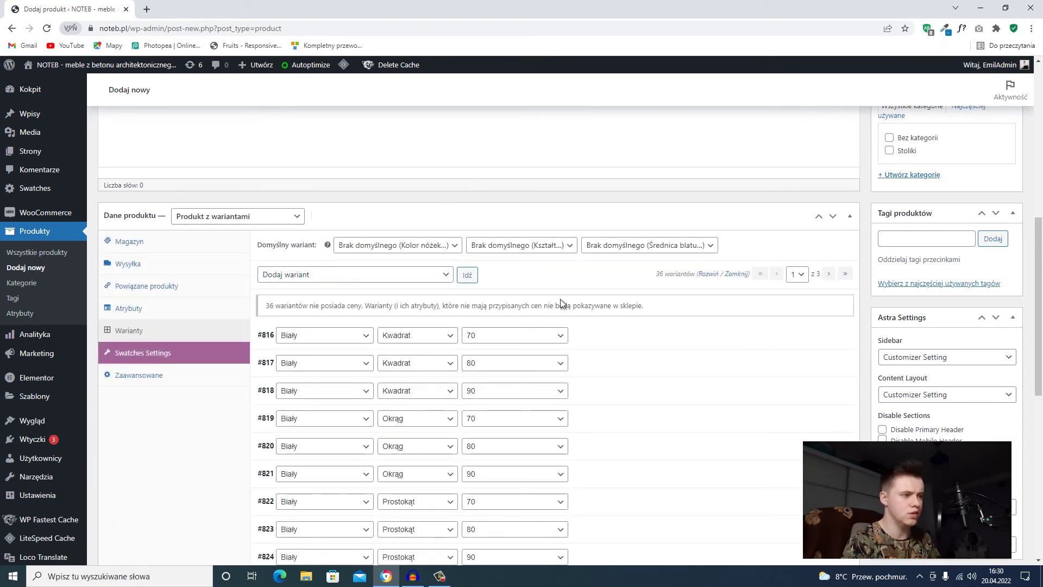
Step: Set the regular price of all variants to 349 with the bulk action "Ustaw normalne ceny"
scroll(562, 278, down, 2)
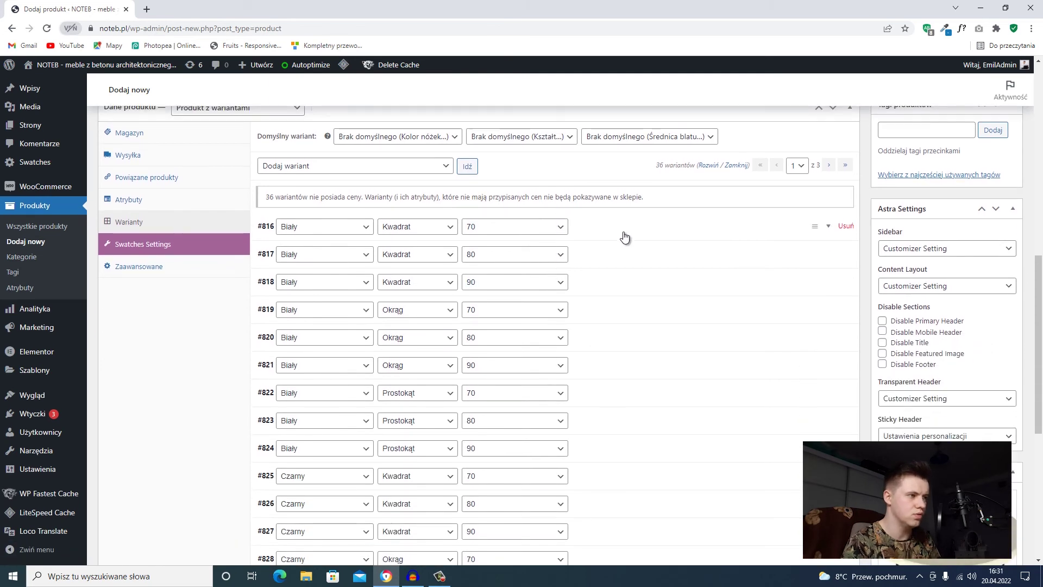
click(624, 238)
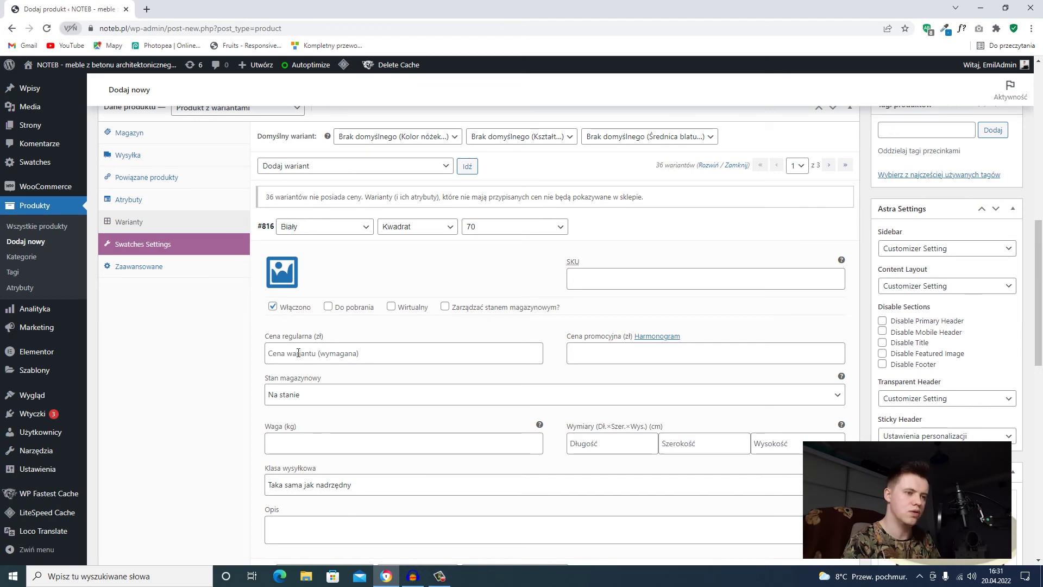
click(620, 224)
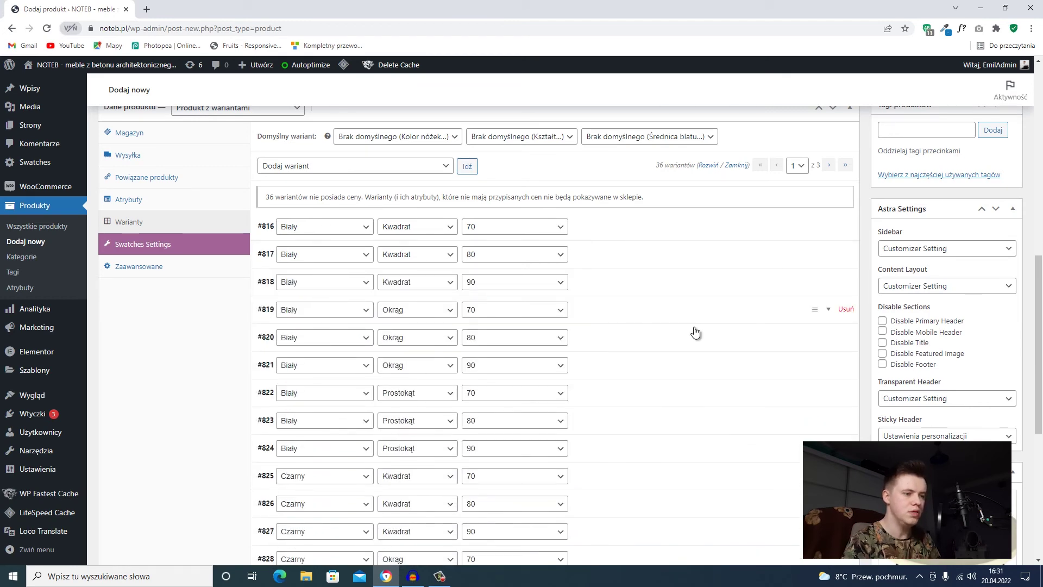
scroll(690, 330, down, 4)
scroll(659, 326, up, 6)
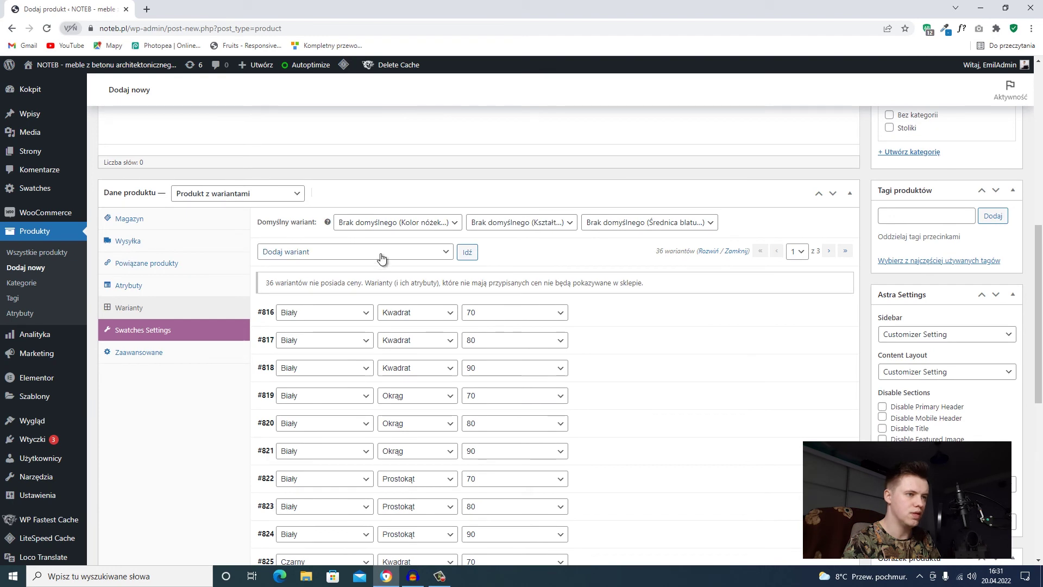
click(382, 253)
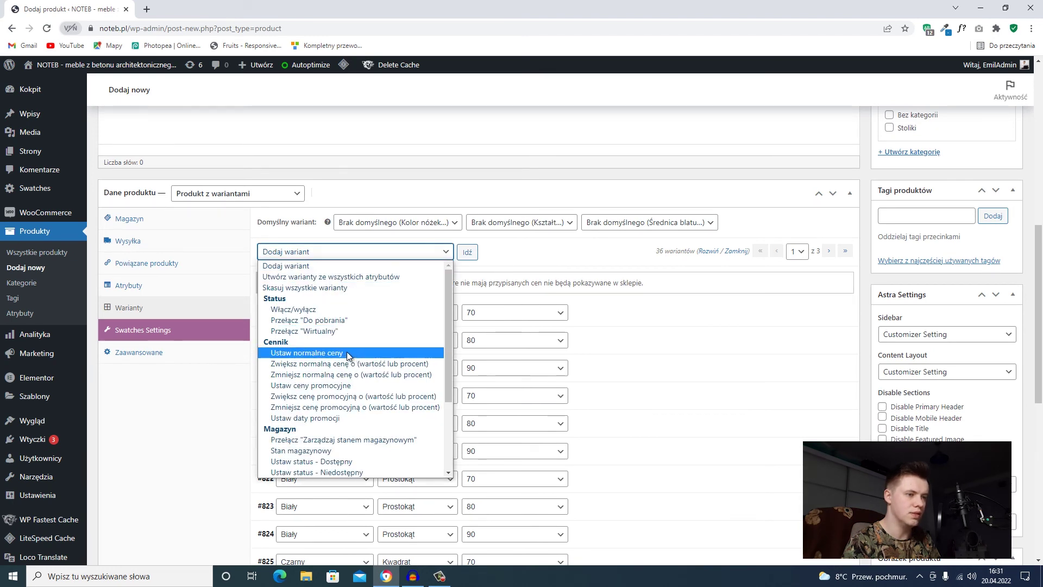
click(348, 354)
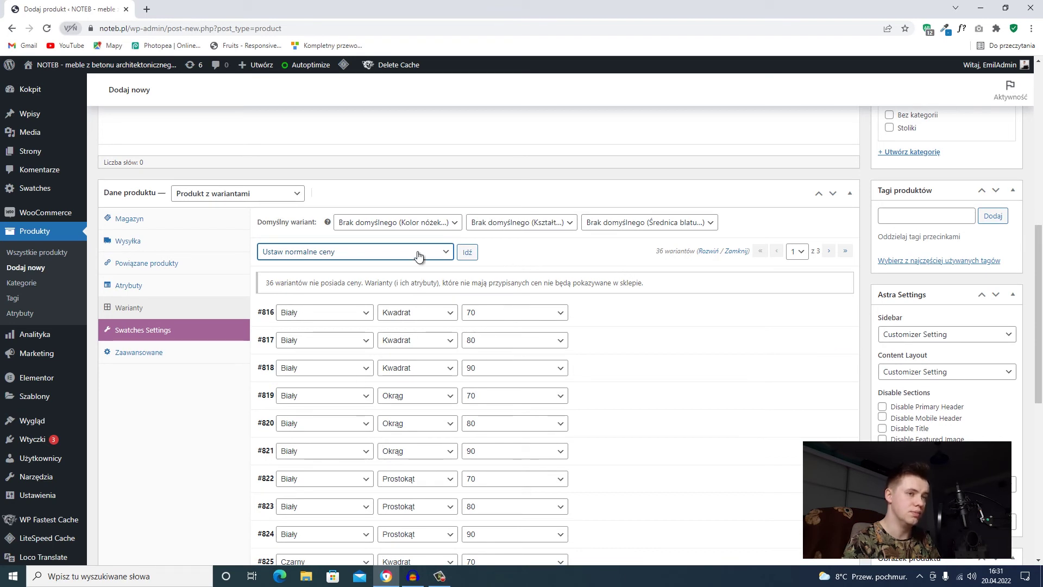
scroll(429, 258, down, 1)
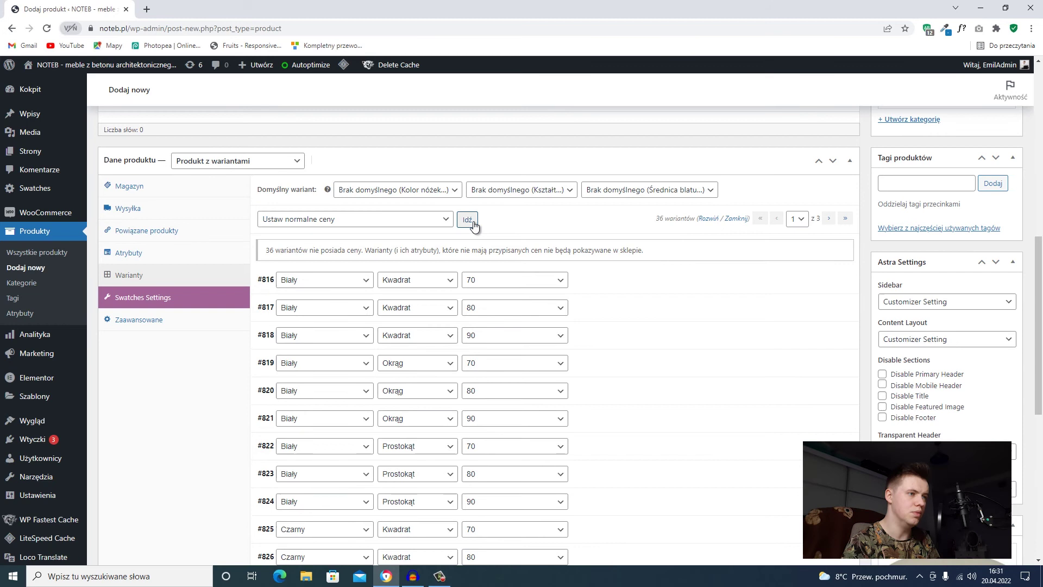
click(467, 220)
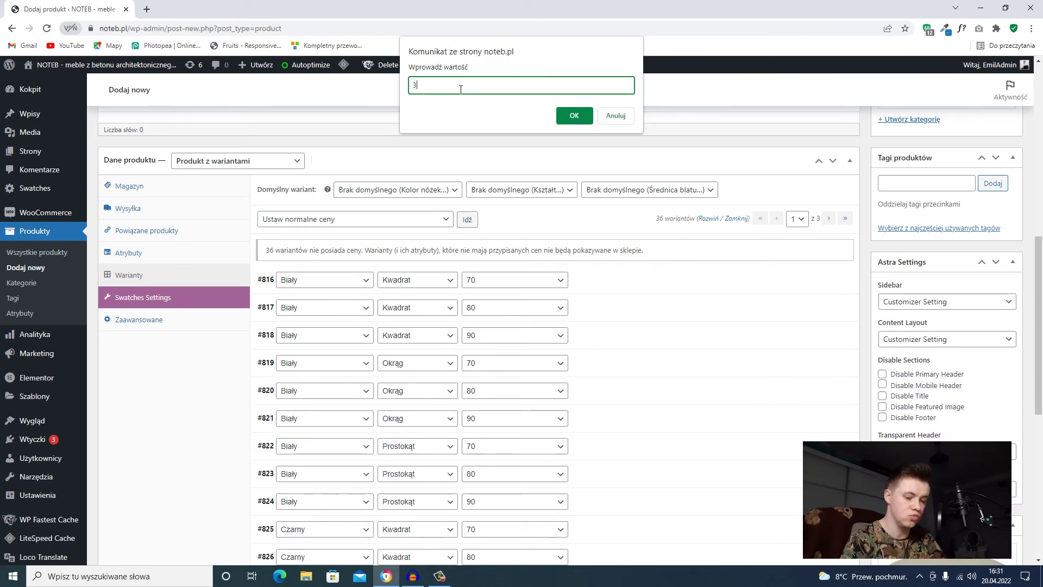
text(349)
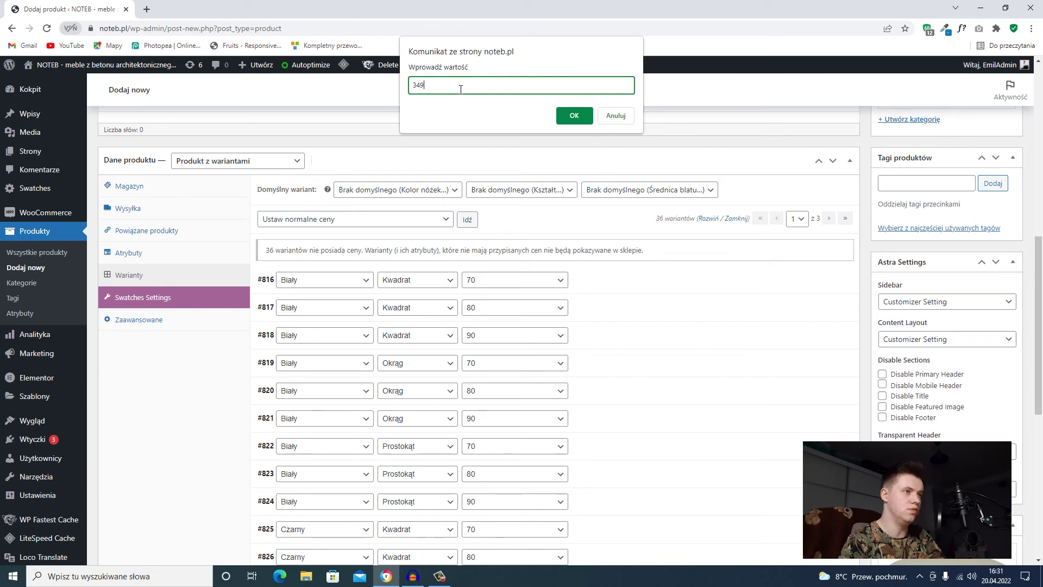
click(567, 116)
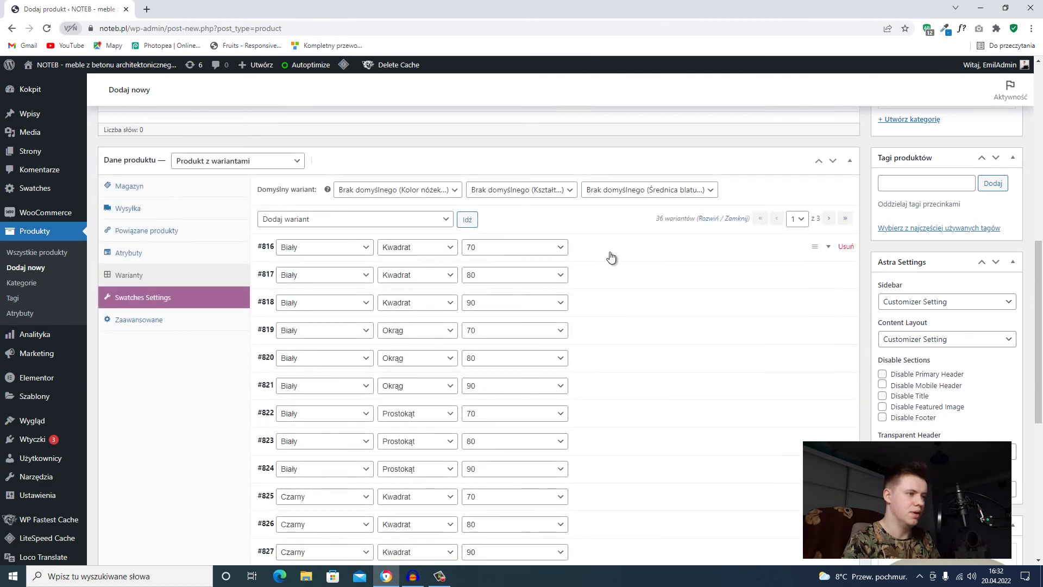
Step: Check the details of the Biały, Kwadrat, 70 variant and look through the variant list
click(611, 257)
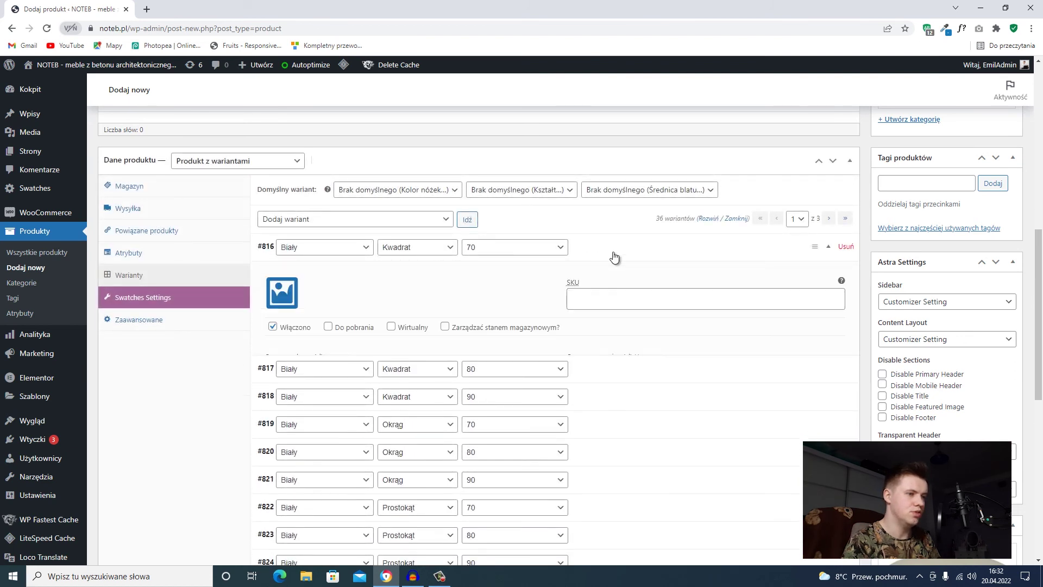
click(640, 246)
scroll(646, 353, down, 3)
click(634, 306)
click(635, 308)
scroll(641, 412, down, 4)
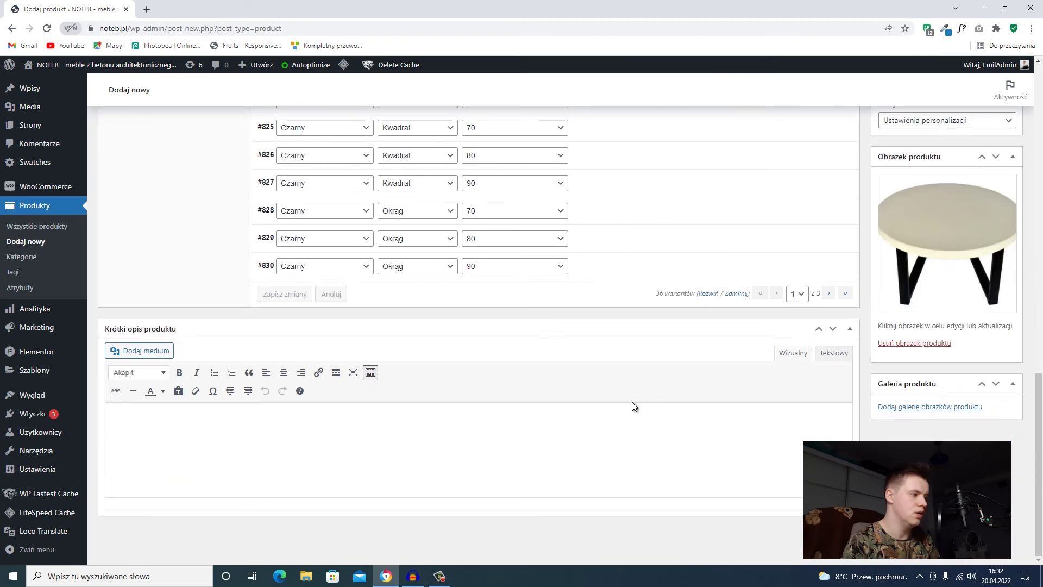
Step: Assign the product to the Stoliki category and publish it
scroll(634, 400, up, 10)
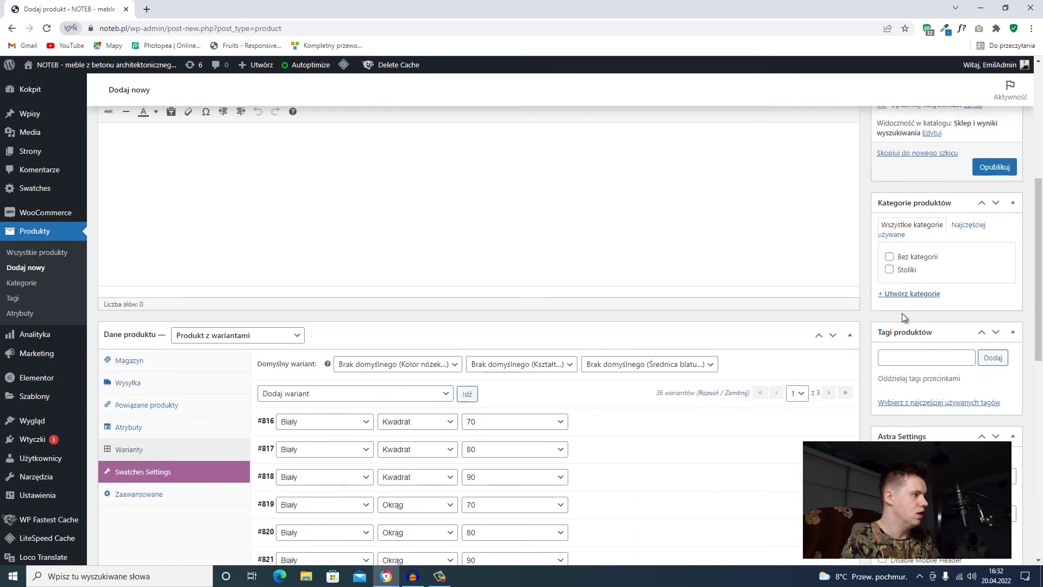
click(889, 270)
scroll(748, 314, up, 2)
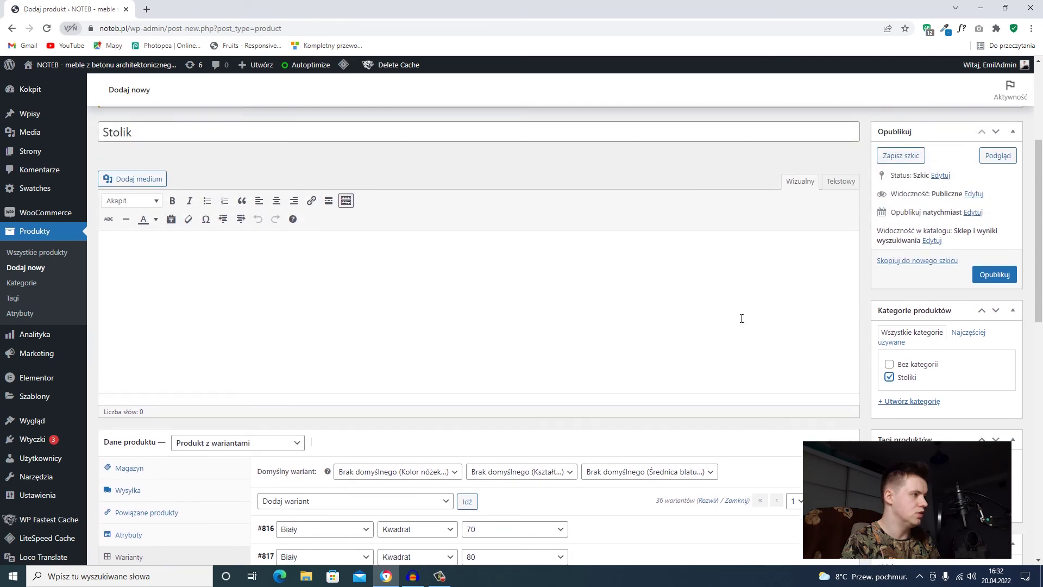
scroll(745, 331, down, 7)
scroll(748, 340, up, 7)
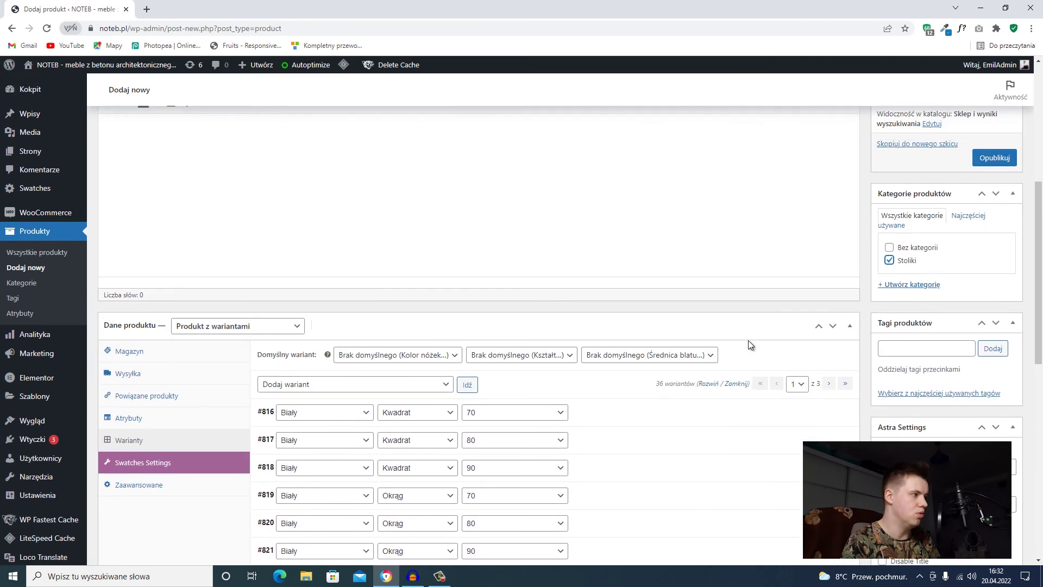
click(1001, 278)
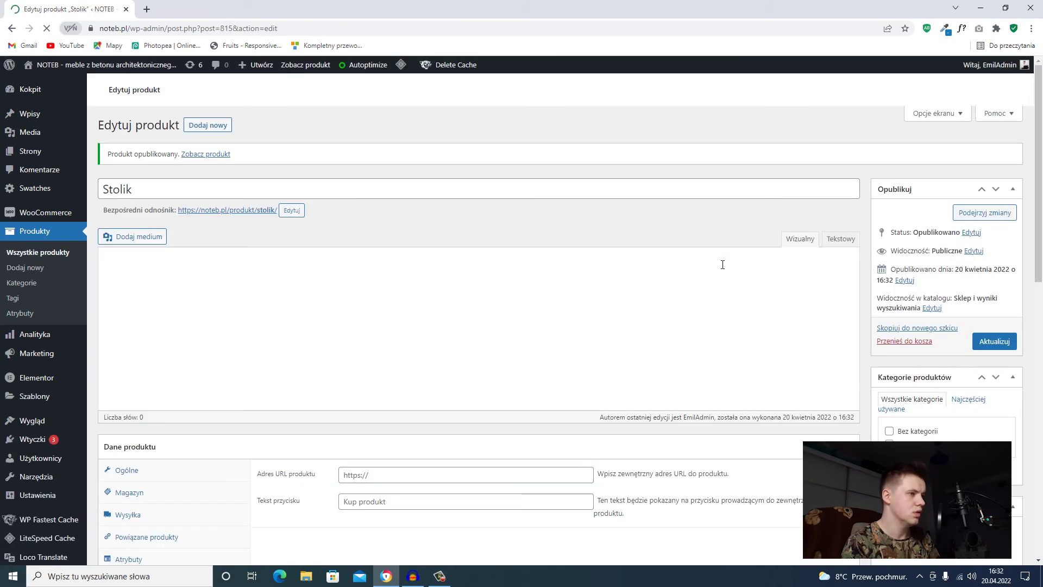
Step: Preview the product page and test the swatches by choosing Średnica blatu 80, Kształt Okrąg and Kolor nóżek Stalowy
scroll(733, 318, down, 3)
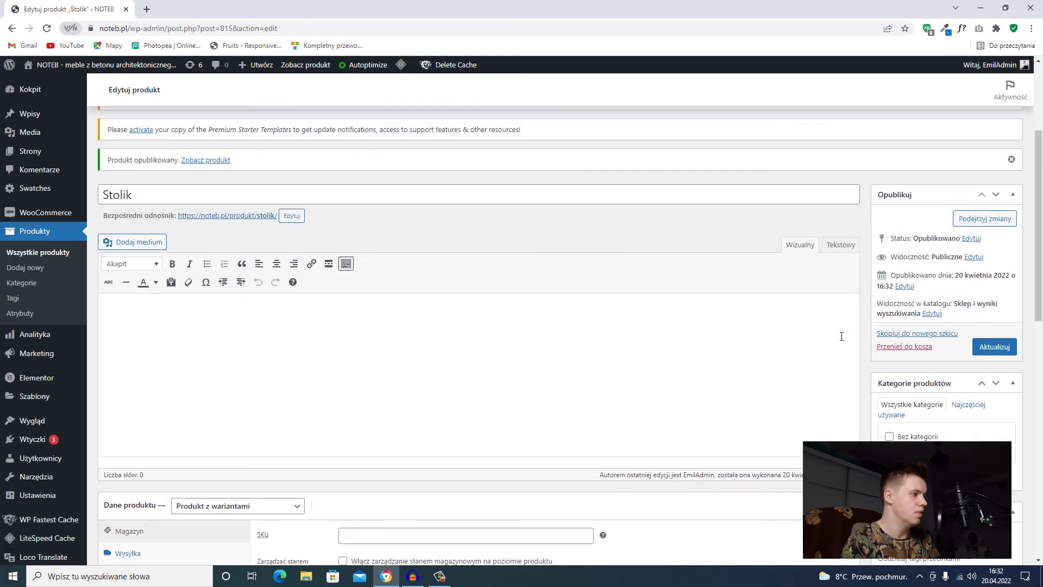
click(977, 220)
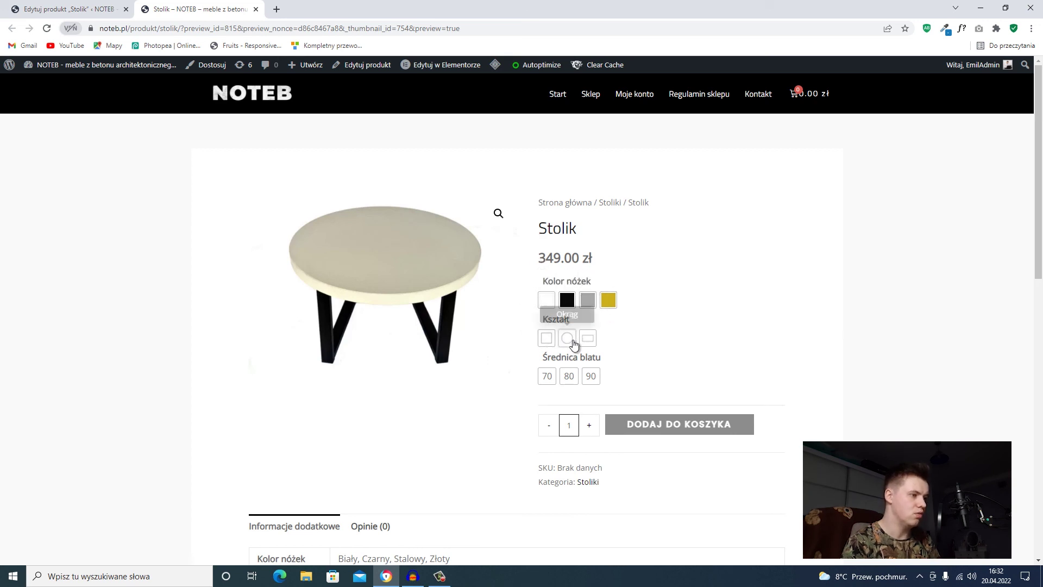
click(587, 378)
click(567, 377)
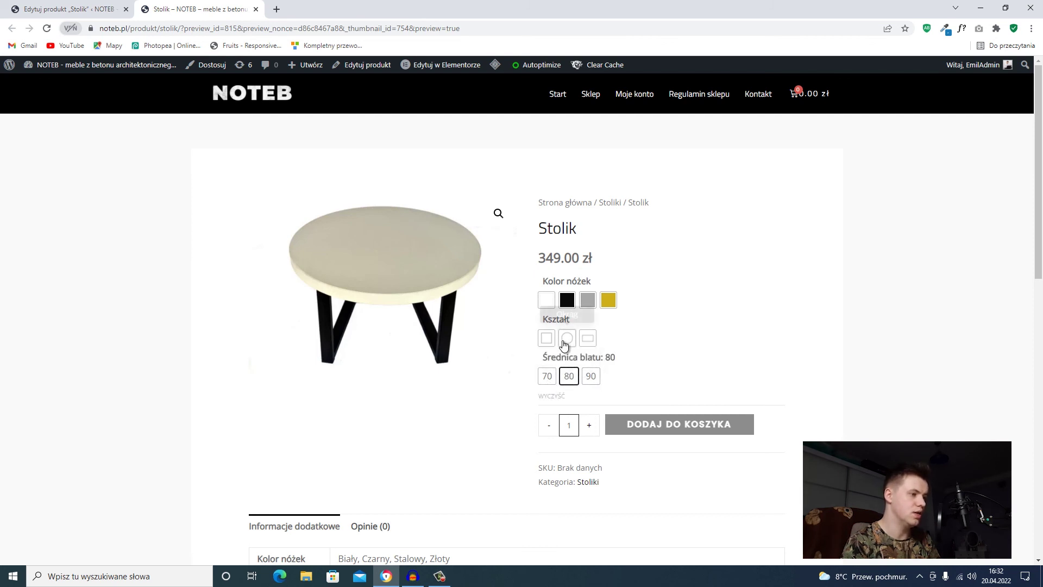
click(566, 339)
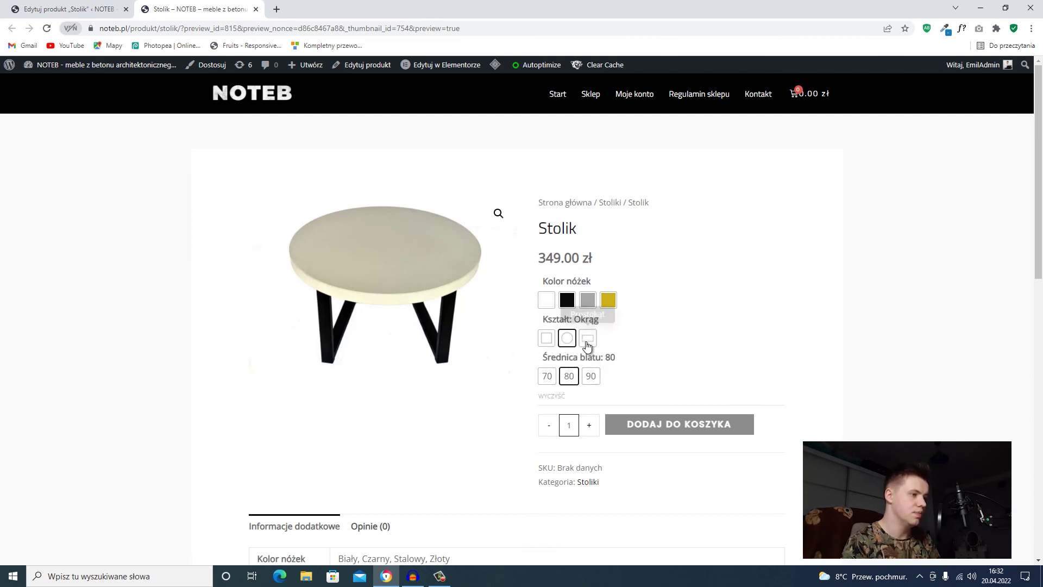
click(592, 307)
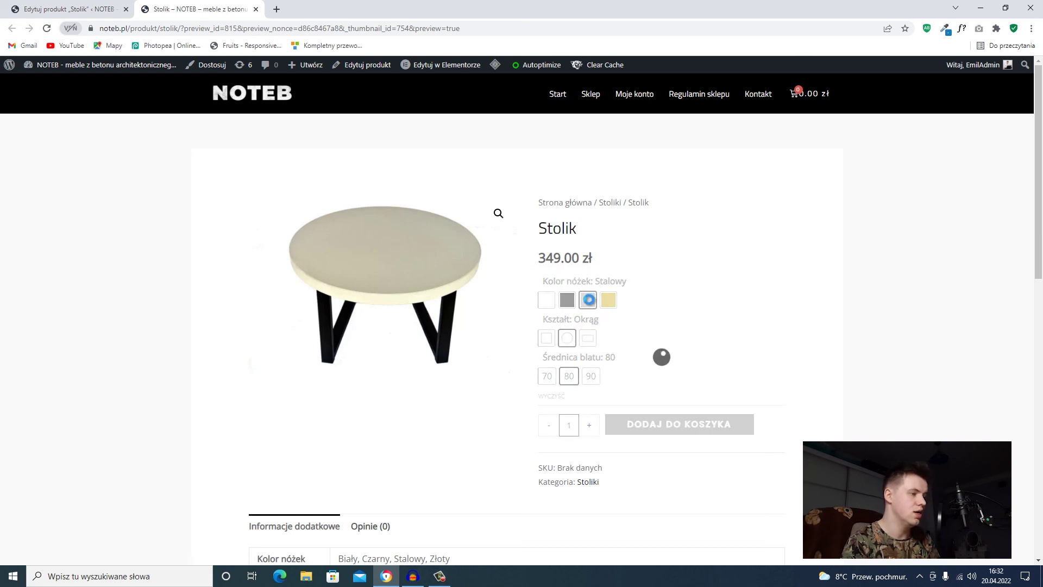